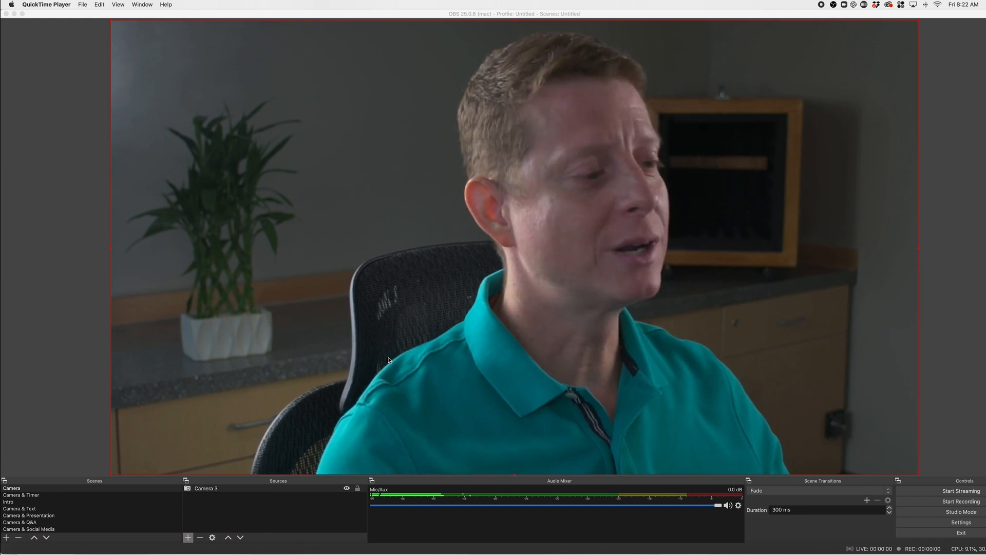
- Preview the Camera & Timer, Camera & Text, Camera & Presentation and Camera & Q&A scenes one after another
click(17, 495)
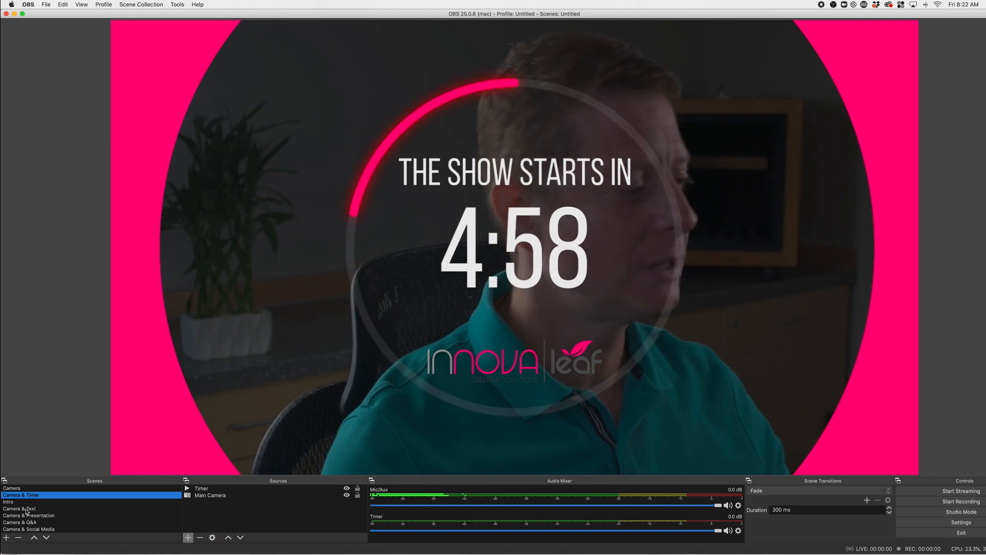
click(18, 509)
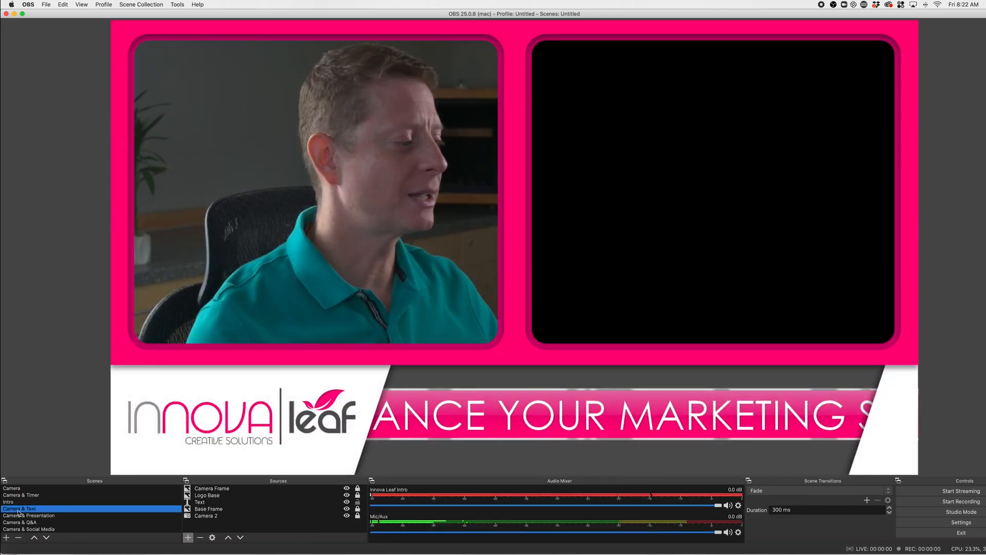
click(18, 515)
click(18, 523)
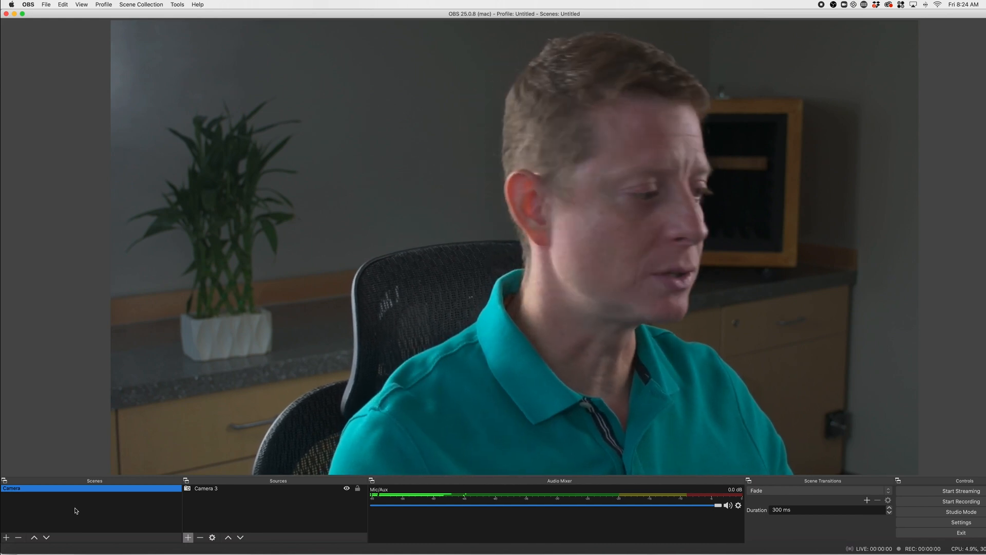
right_click(71, 511)
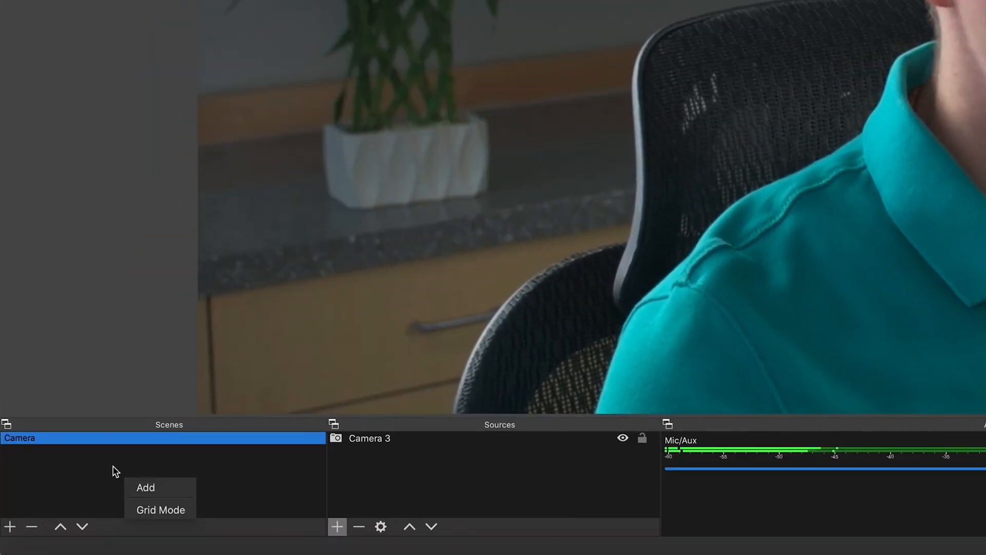
click(154, 489)
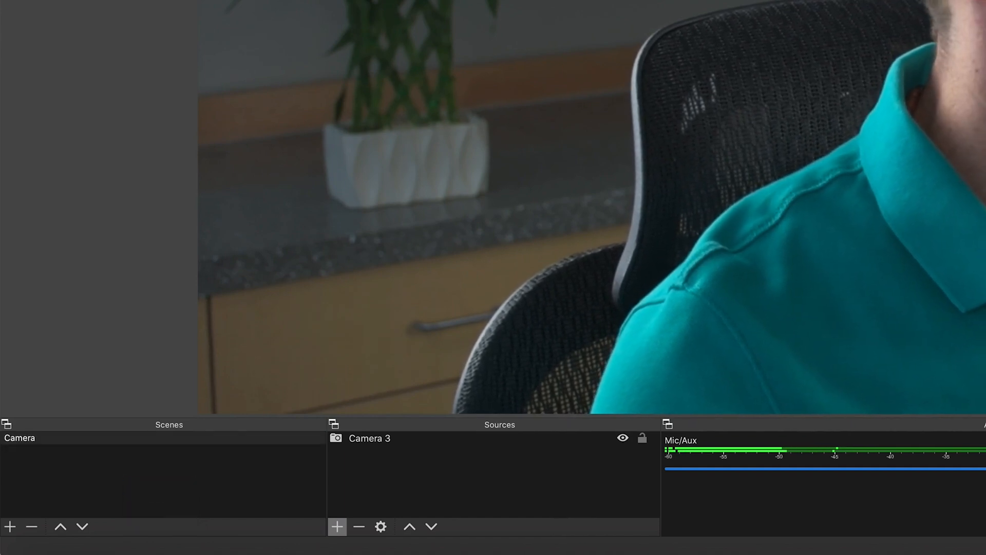
key(Return)
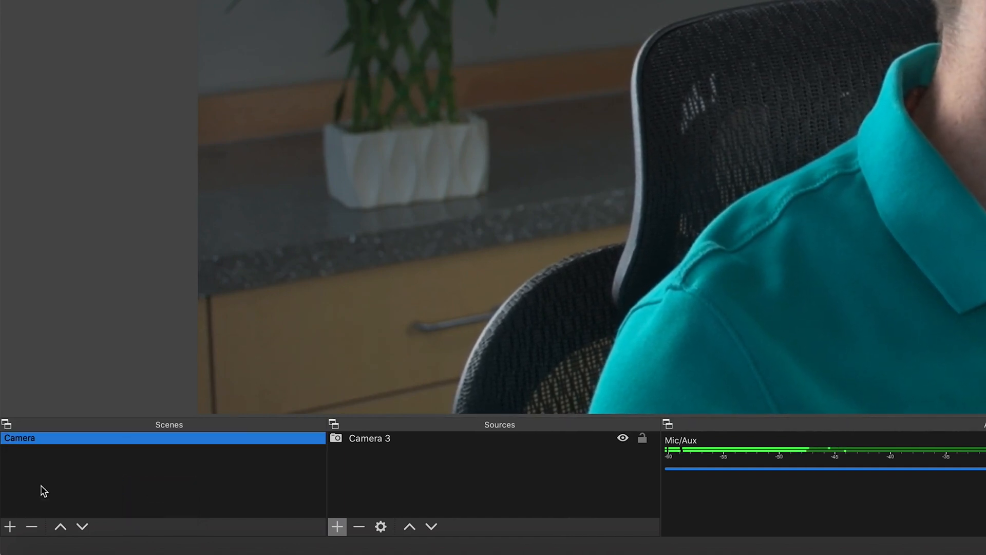
- Add a new scene named "Test" to the scene list
click(10, 526)
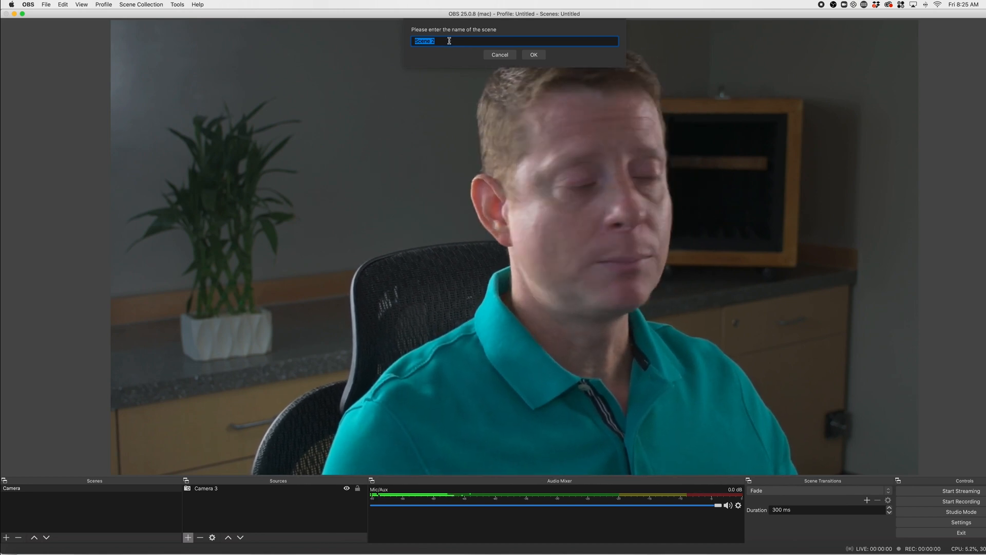
text(Te)
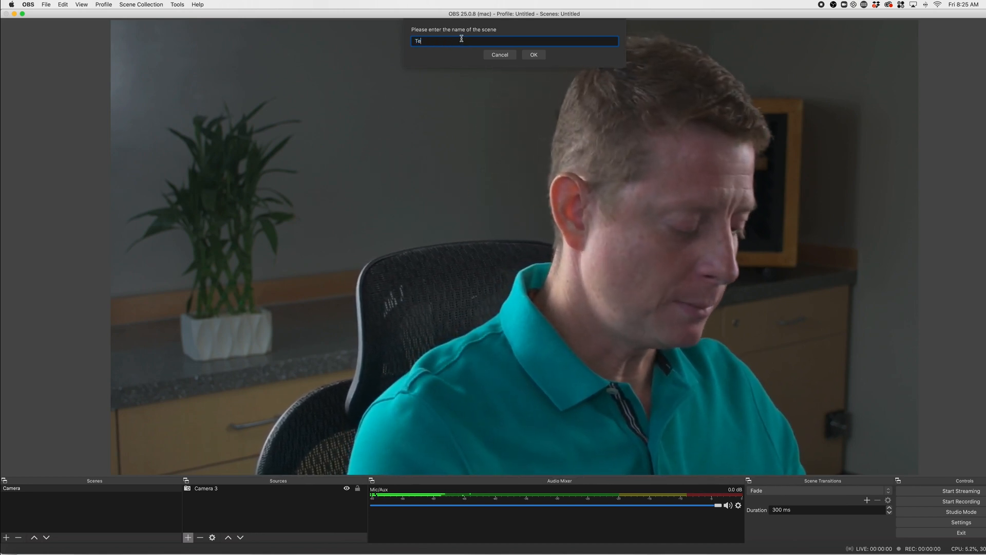
text(st)
click(532, 55)
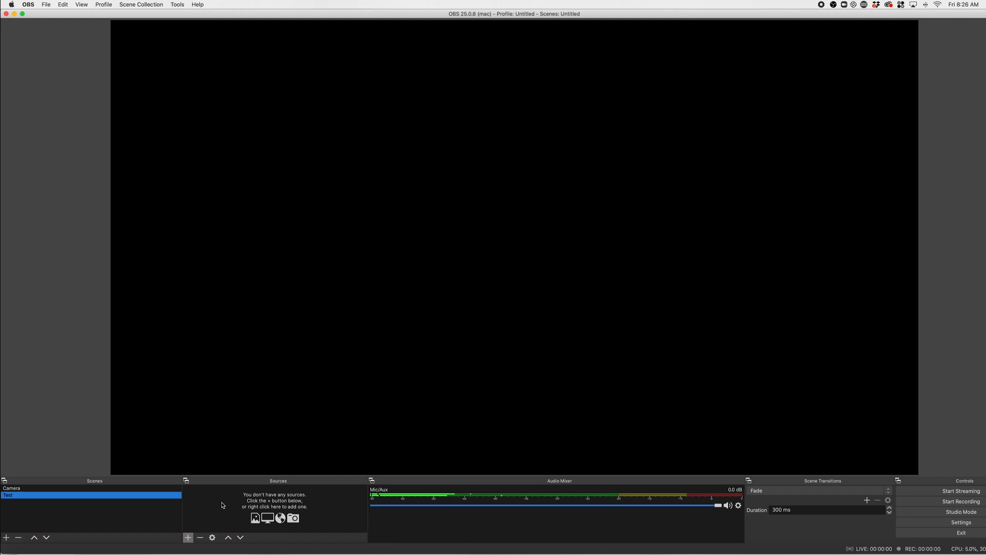
- Remove the Camera scene from the scene list, and try to remove the remaining Test scene as well
click(12, 488)
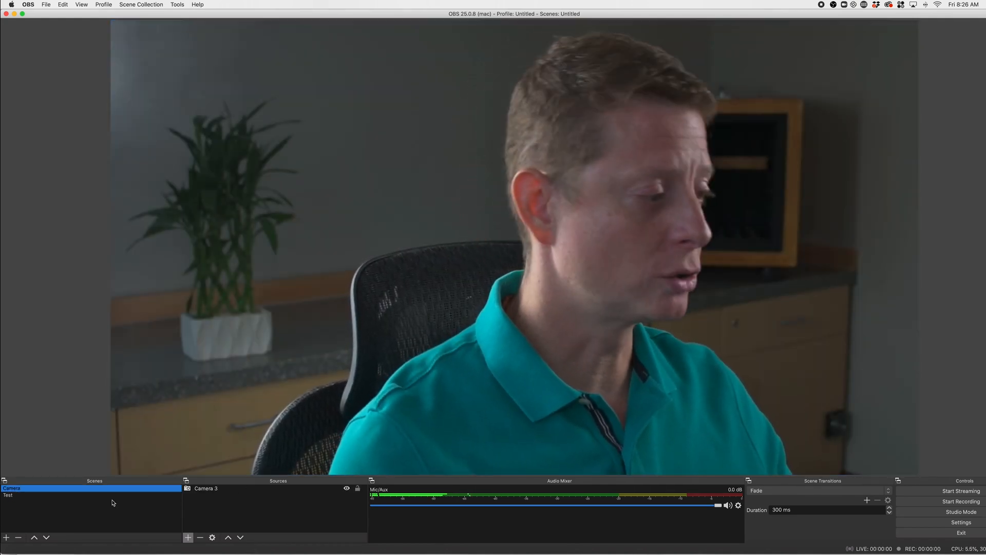
click(15, 495)
click(16, 488)
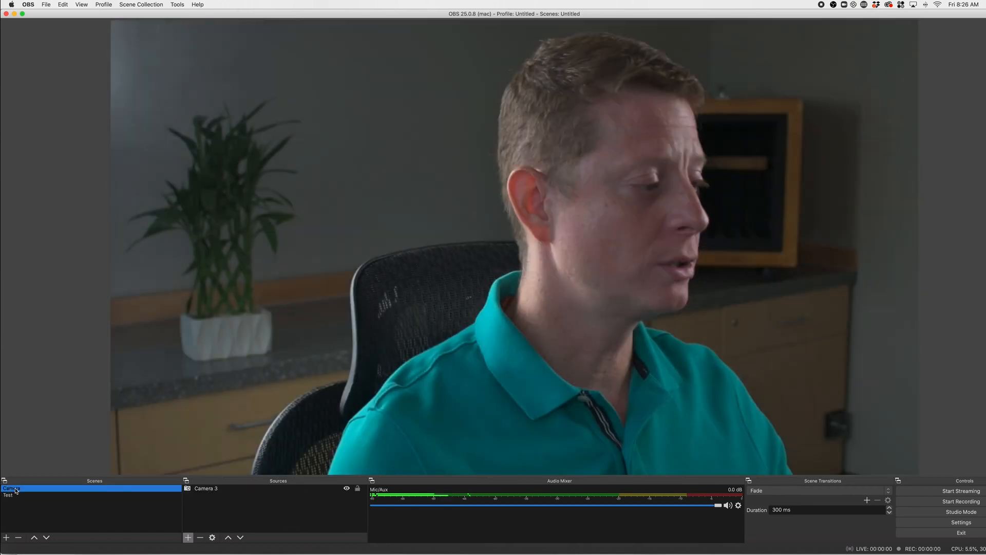
click(18, 537)
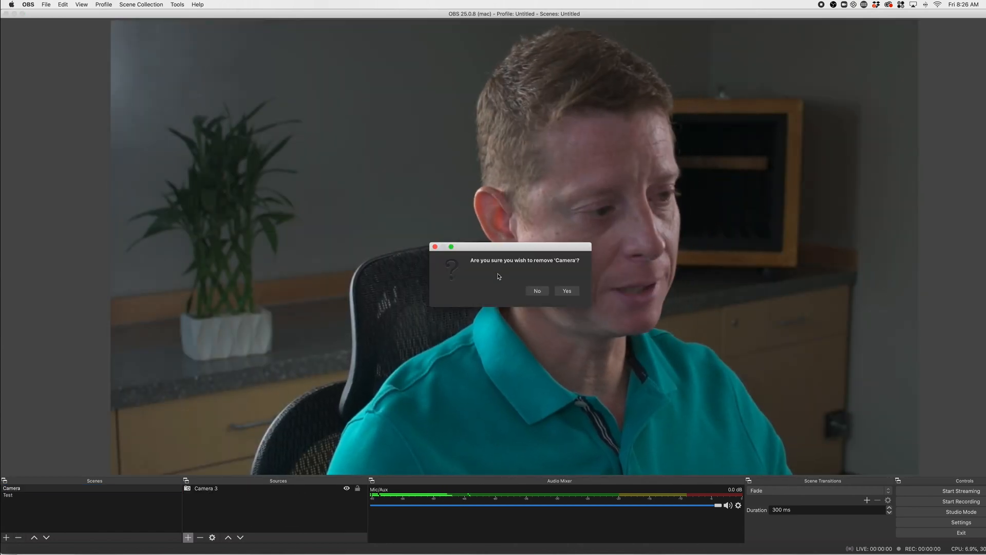
click(567, 291)
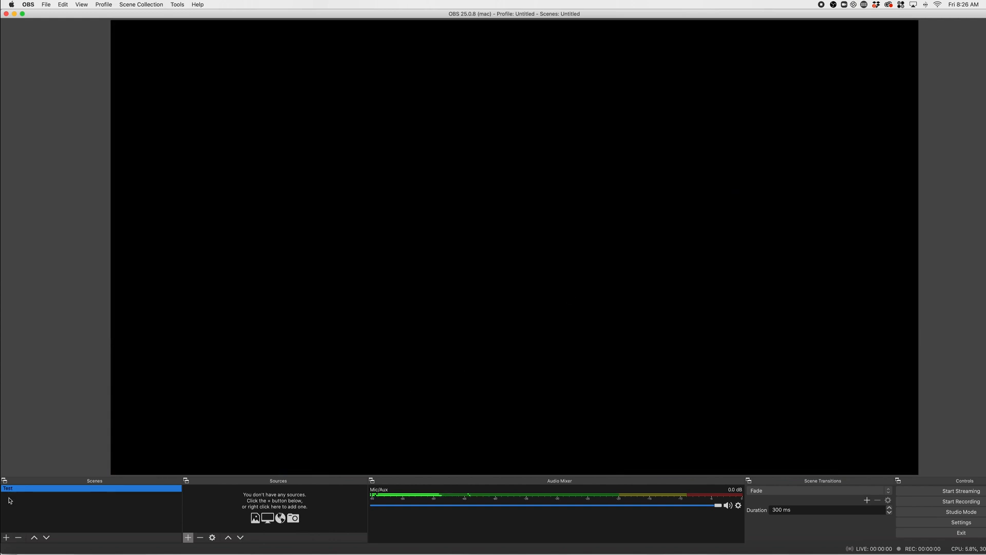
click(19, 538)
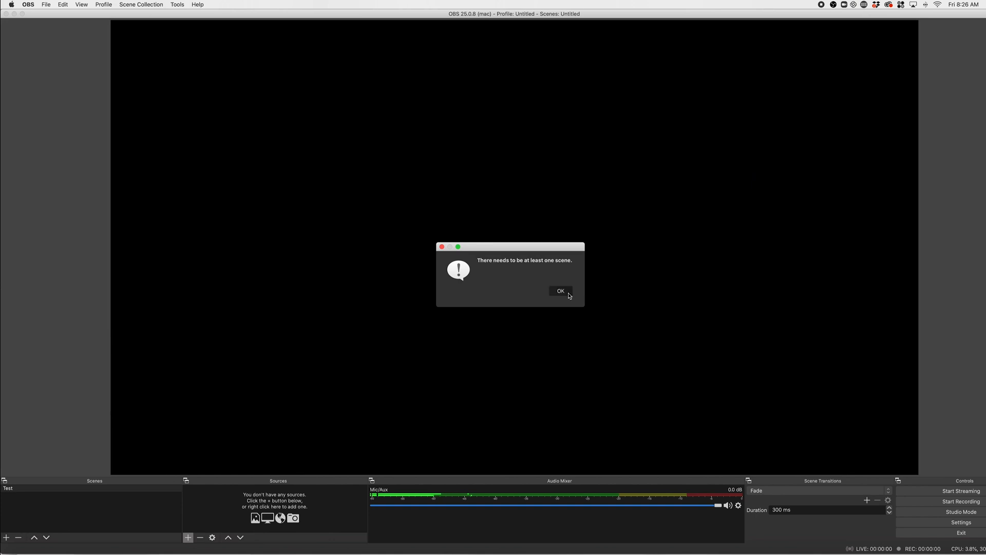
click(563, 291)
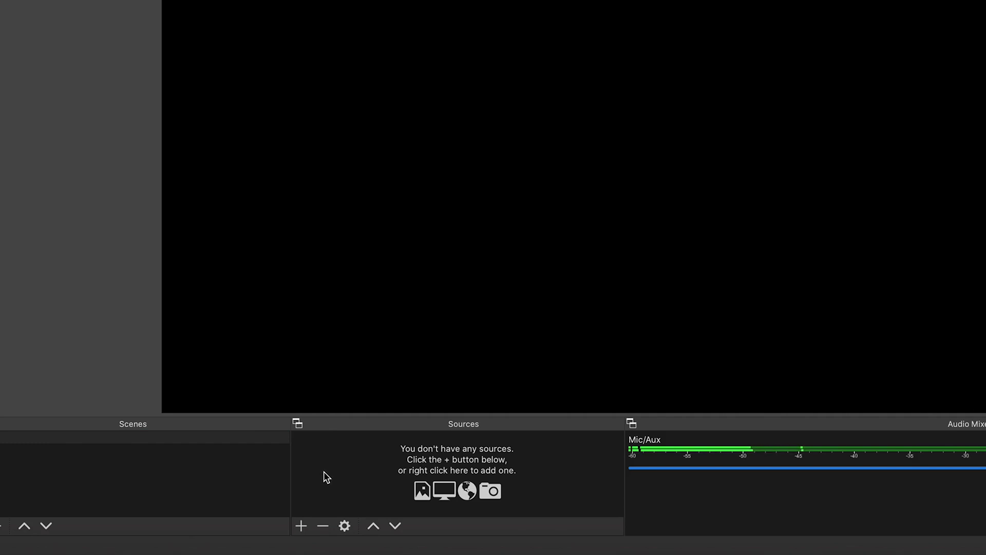
right_click(324, 473)
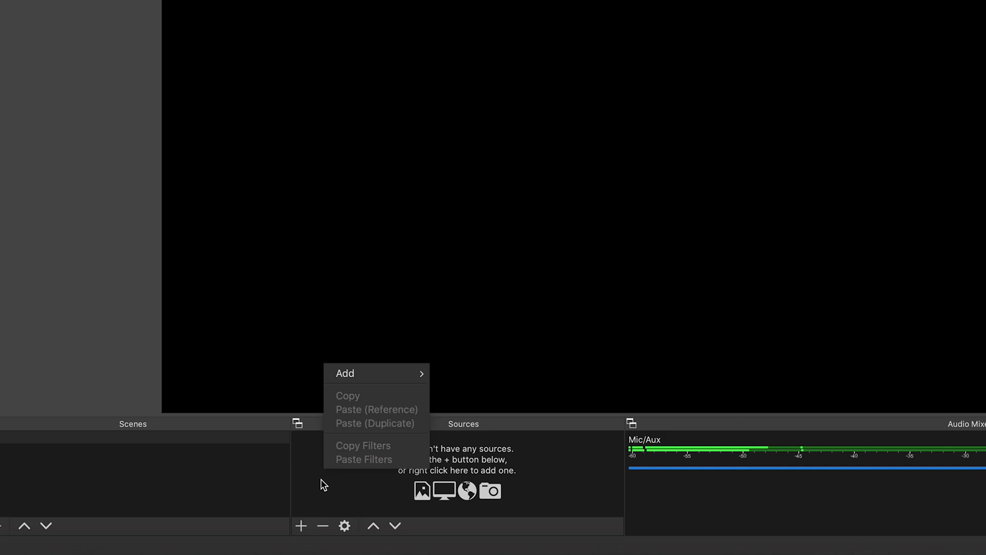
mouse_move(368, 377)
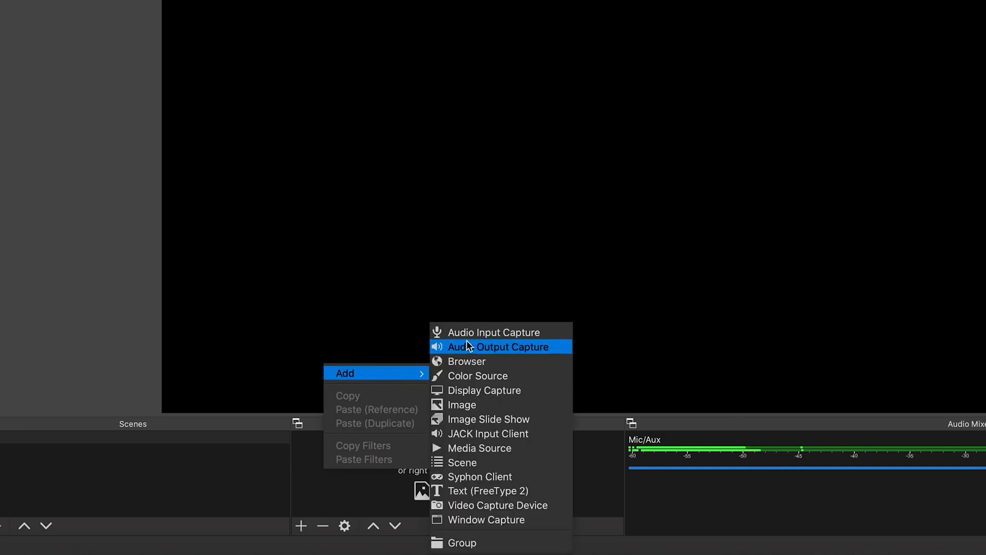
click(321, 485)
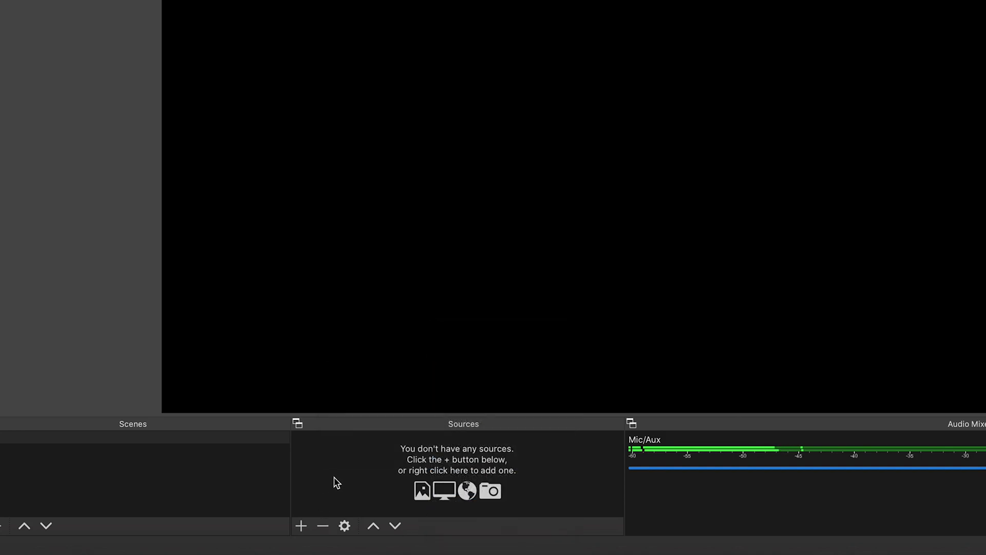
- Add a Video Capture Device source named "Main Camera" to the Test scene
click(301, 526)
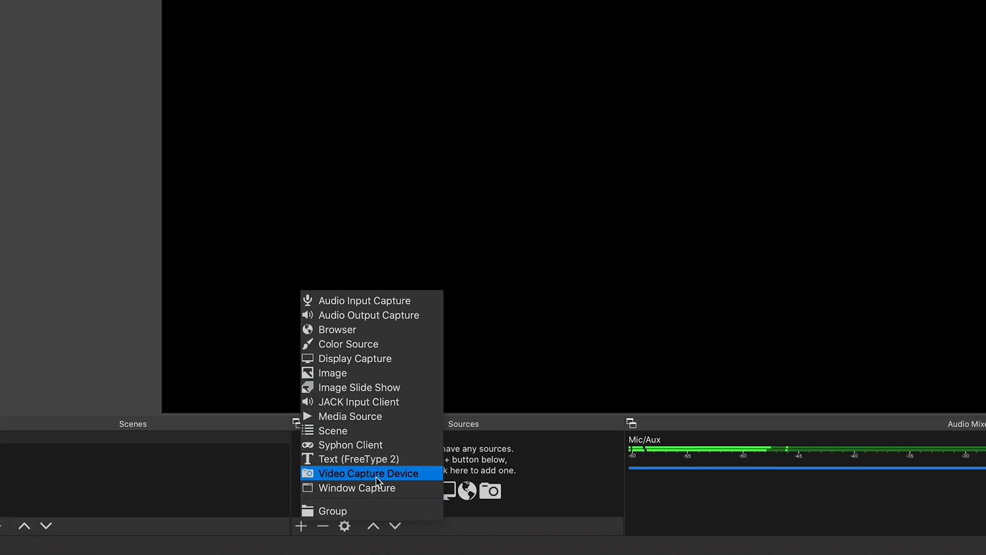
click(375, 473)
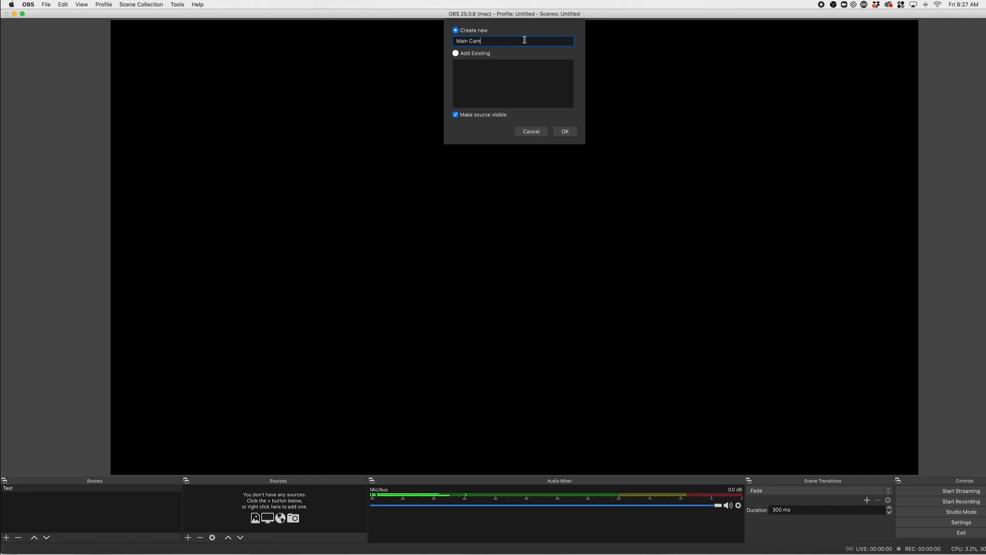
click(564, 132)
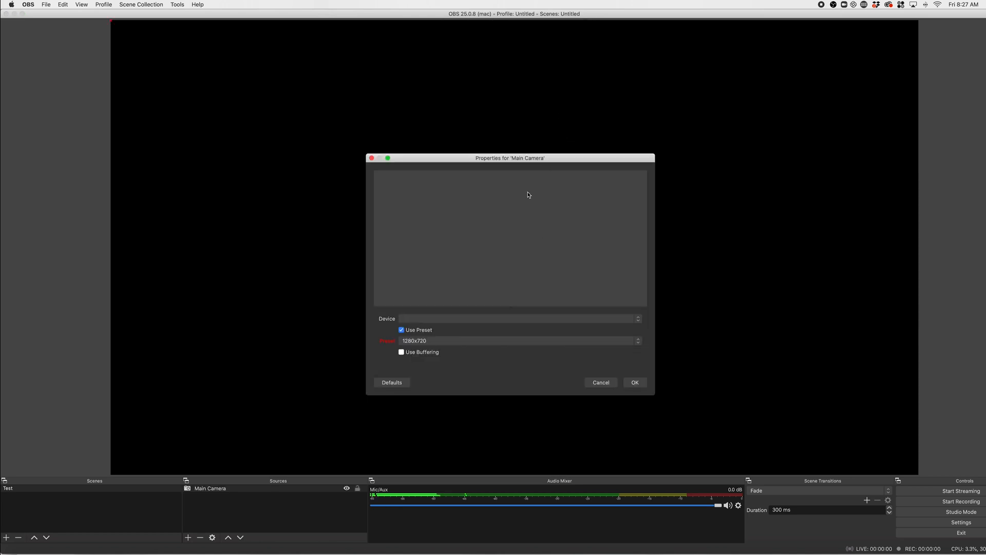
- Set the Main Camera source's device to Cam Link 4K and accept its properties
drag(525, 160, 531, 108)
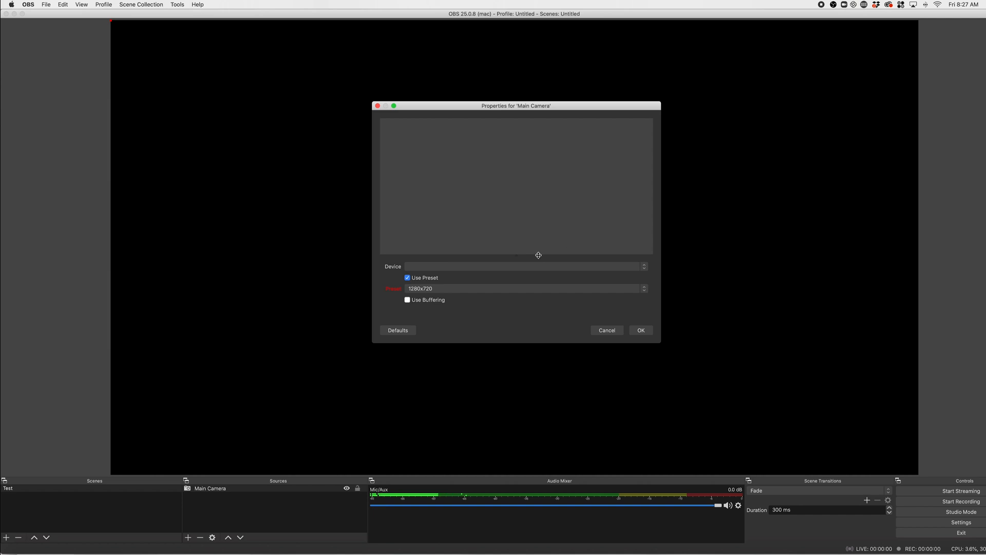
click(459, 267)
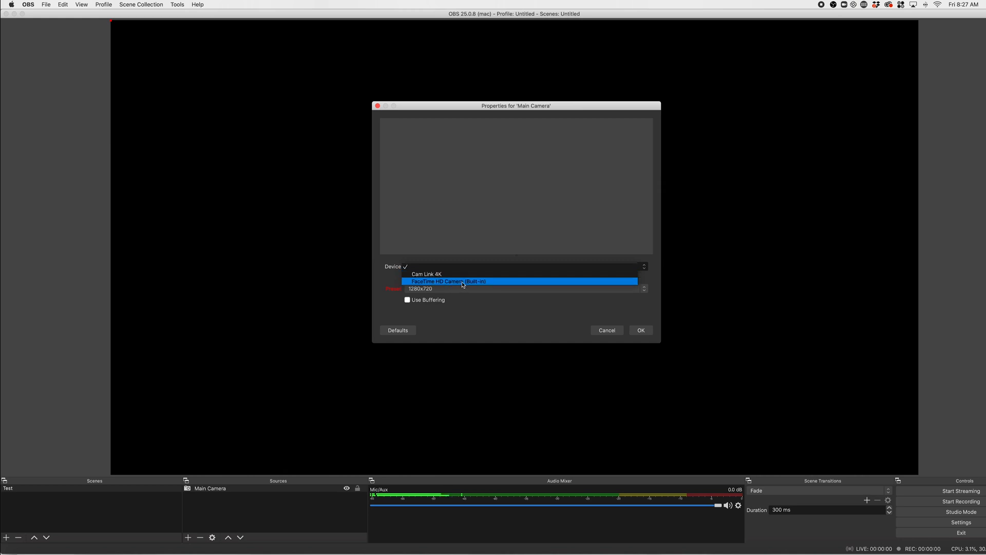
click(435, 276)
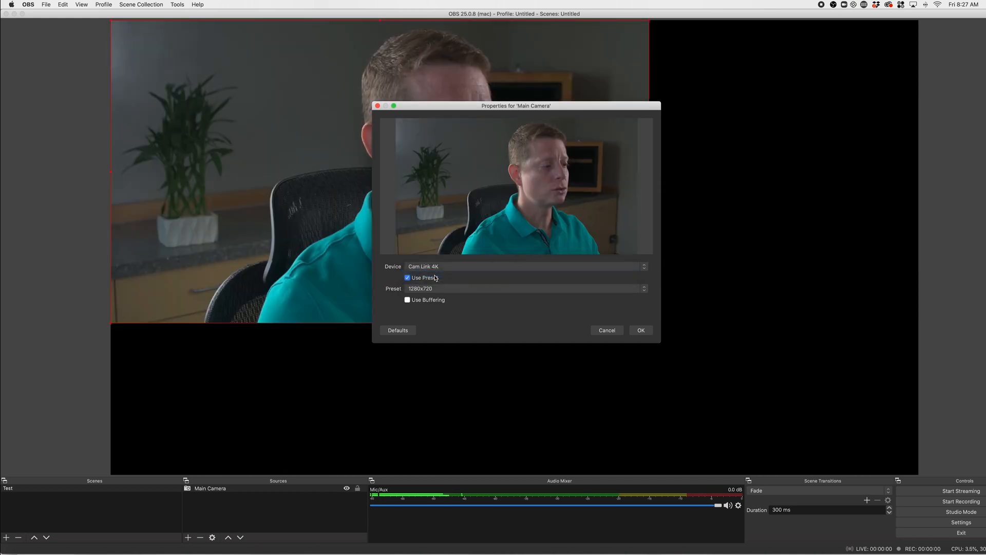
click(639, 331)
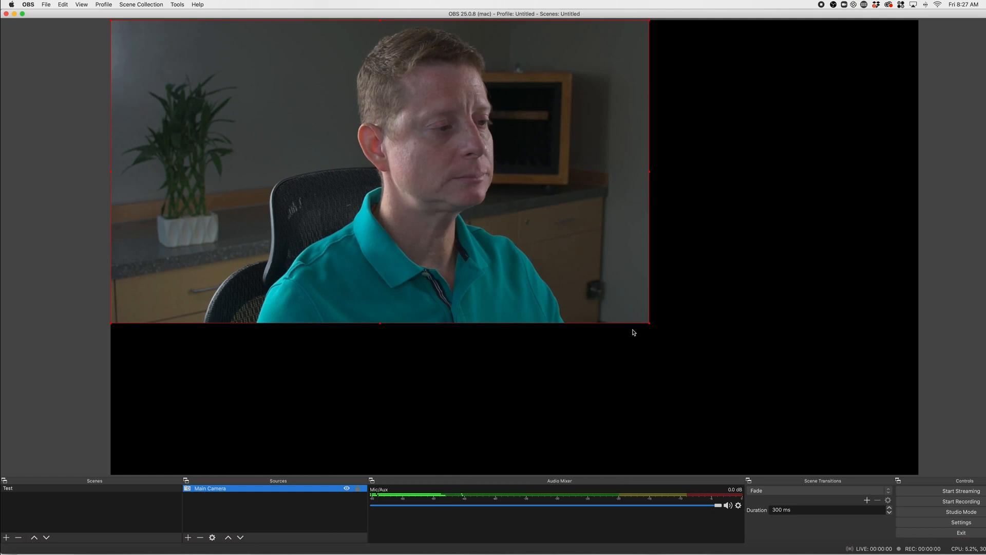
- Move the Main Camera source from the canvas corner to roughly the middle of the canvas
drag(524, 208, 663, 259)
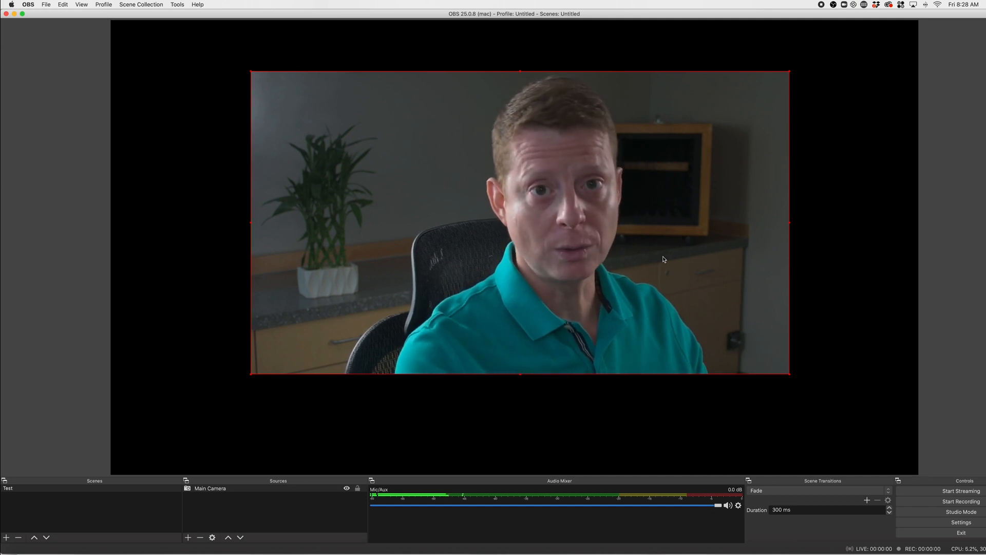
drag(663, 259, 637, 282)
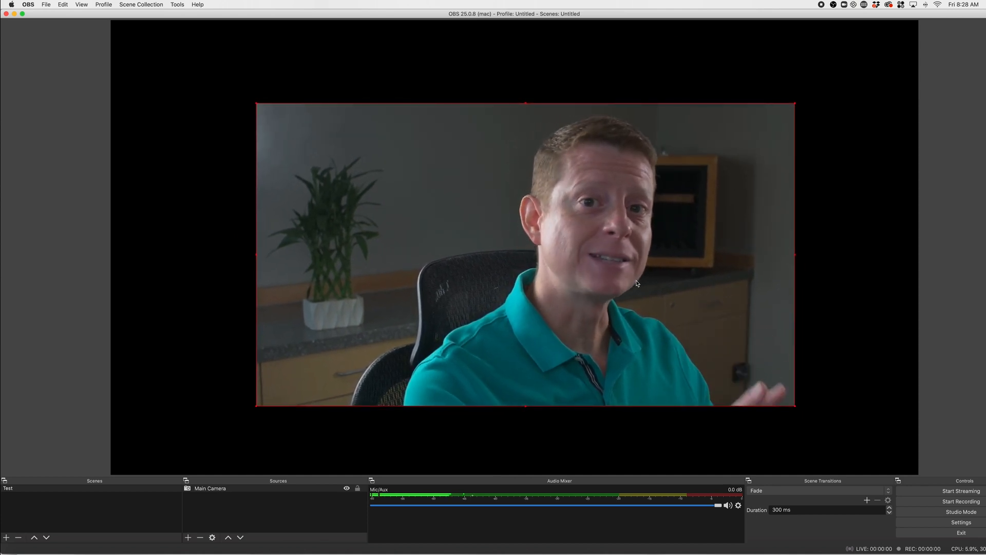
drag(637, 283, 625, 260)
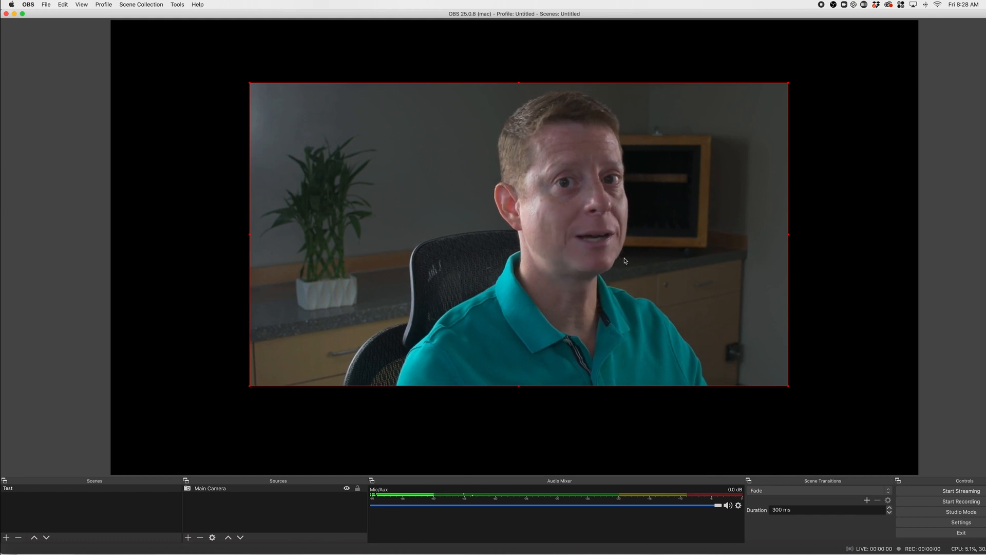
drag(577, 287, 570, 286)
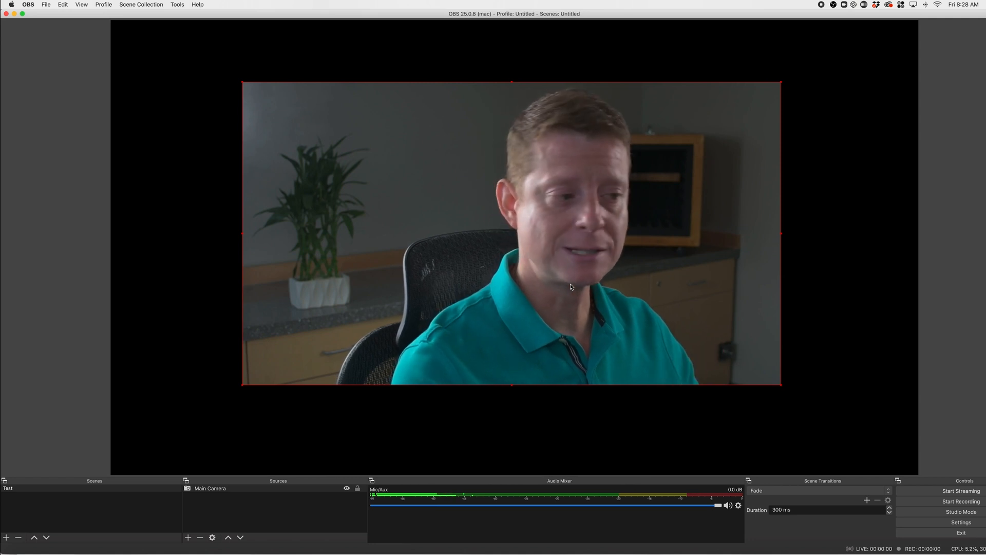
drag(632, 294, 625, 291)
- Fit the Main Camera source to fill the whole canvas, then deselect it
key(super+f)
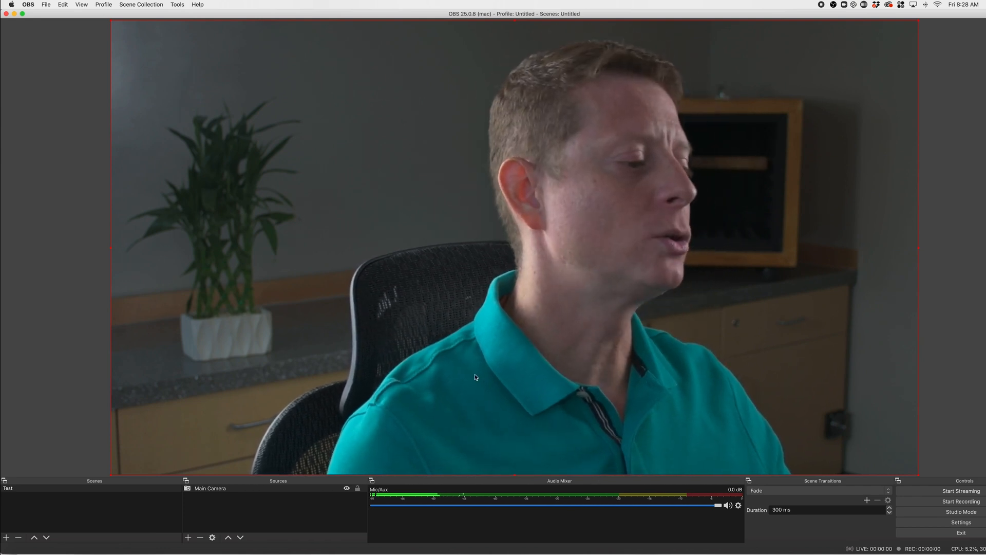
click(209, 489)
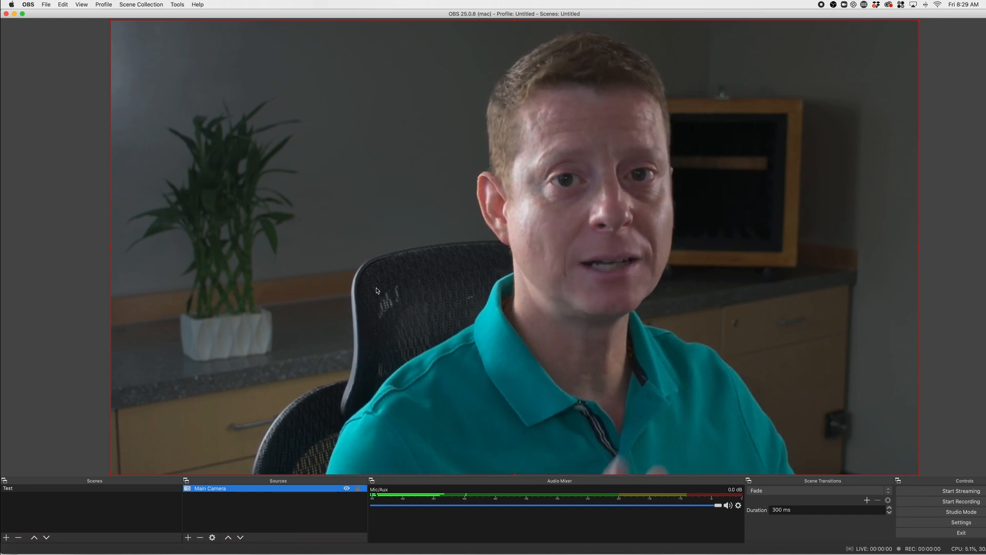
click(231, 511)
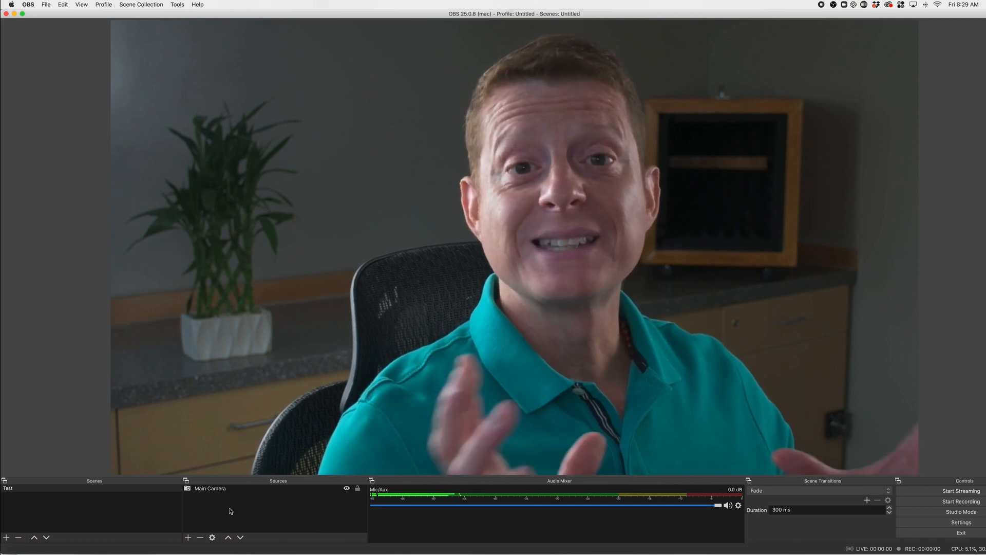
- Add a new Image source named "Imagen 1" to the Test scene
click(188, 537)
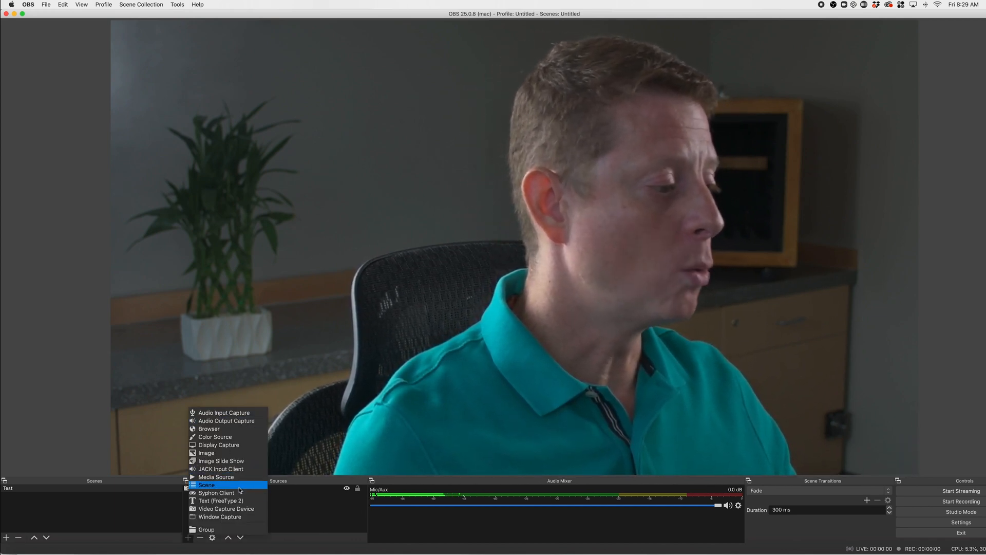
click(213, 454)
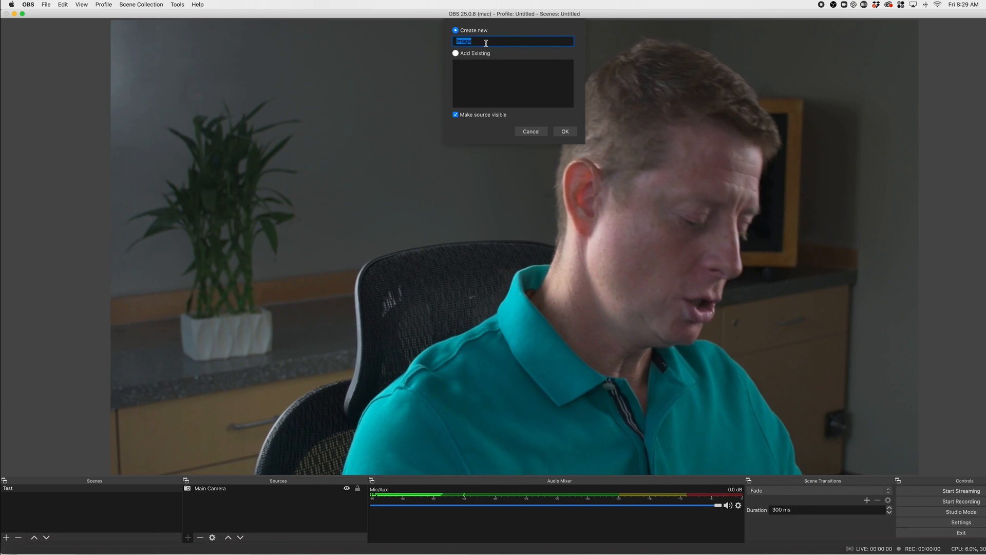
text(Imagen 1)
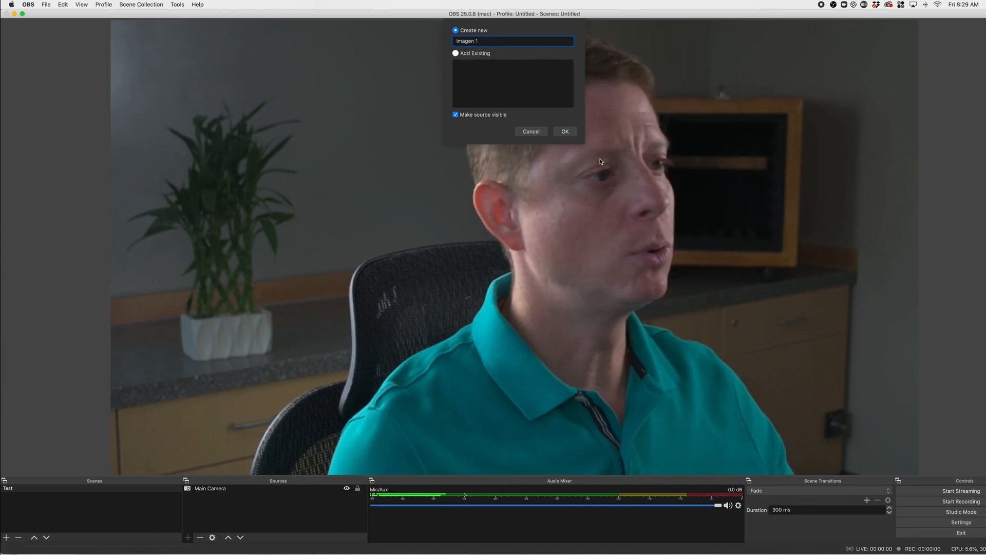
click(565, 131)
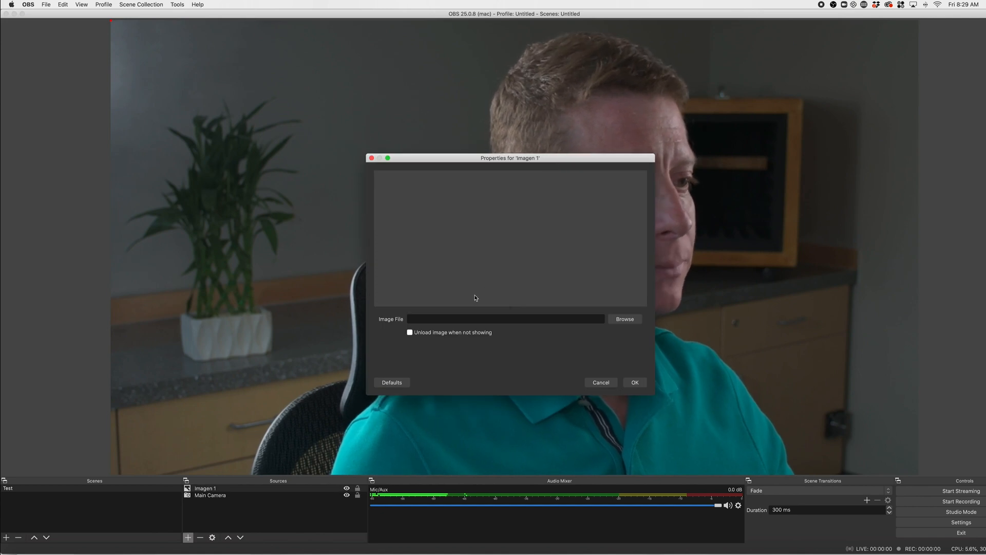
- Load the Desktop JPG starting with 46498179 into Imagen 1, accept its properties, and move the image inward from the canvas corner
drag(543, 158, 552, 140)
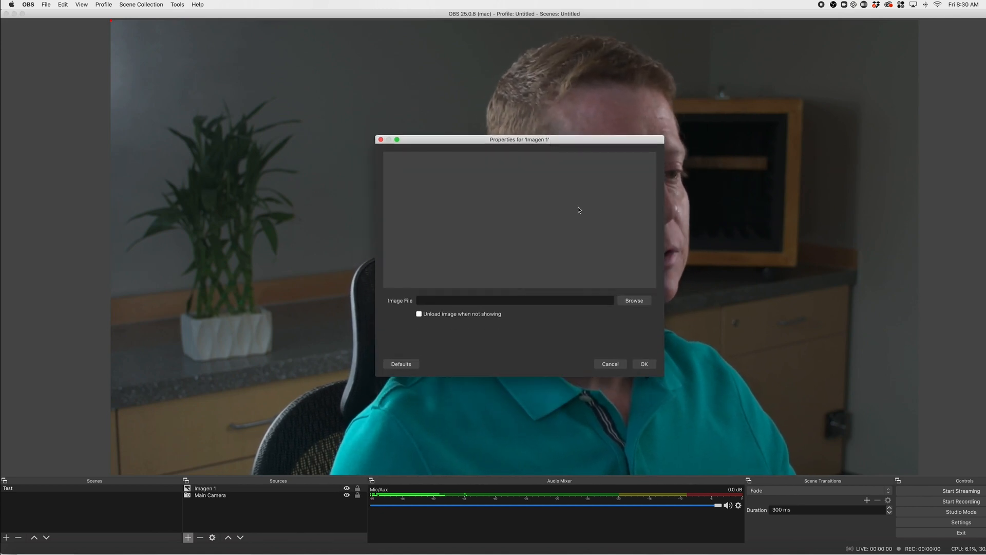
click(635, 301)
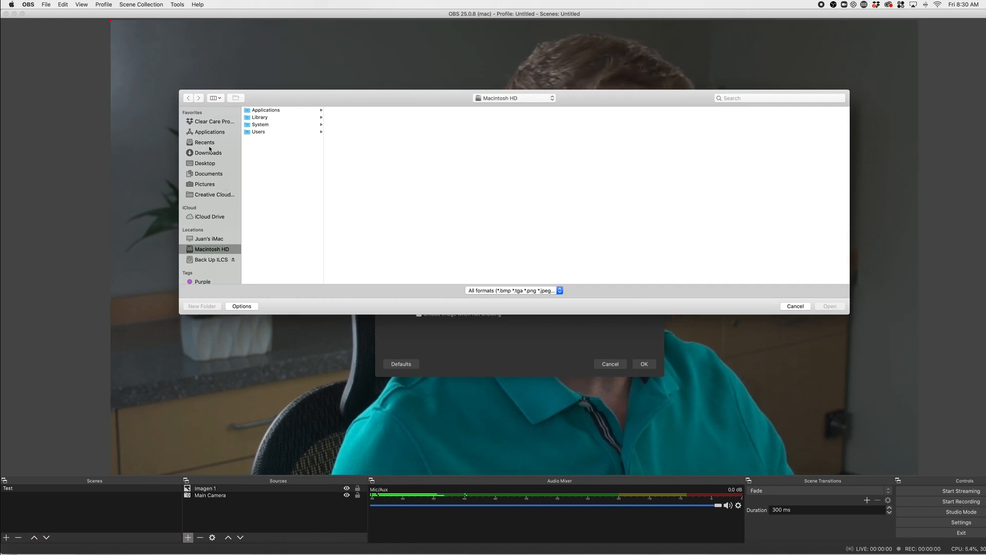
click(208, 164)
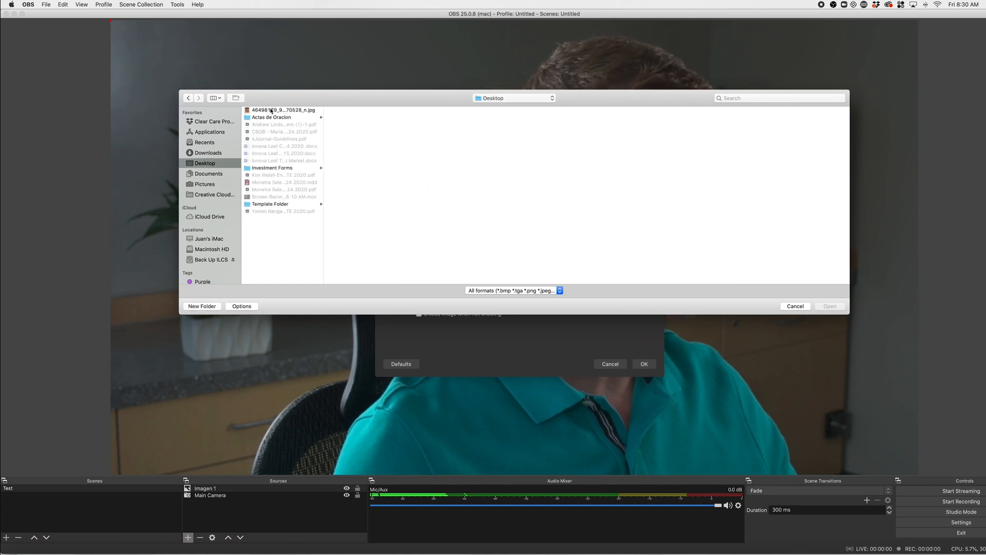
click(829, 306)
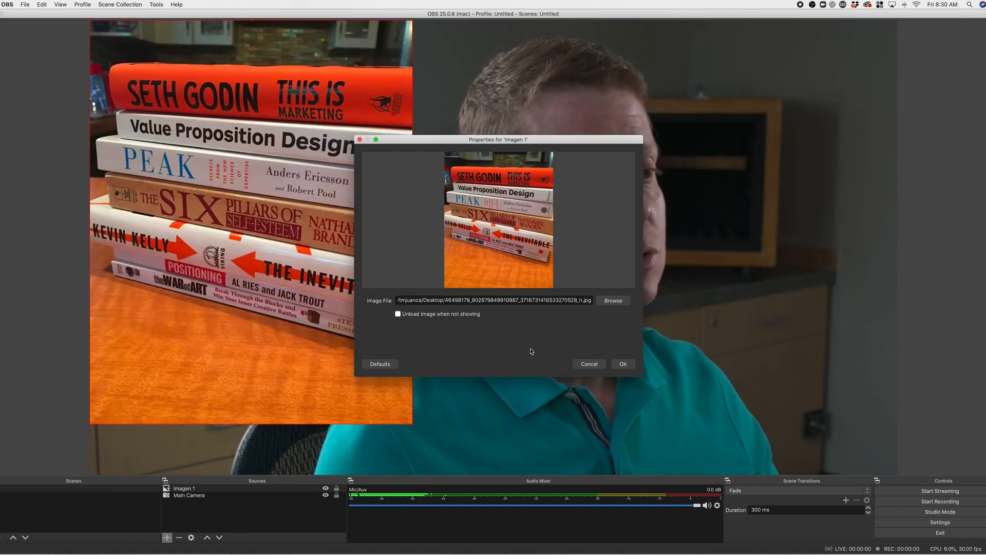
click(623, 363)
drag(324, 210, 334, 269)
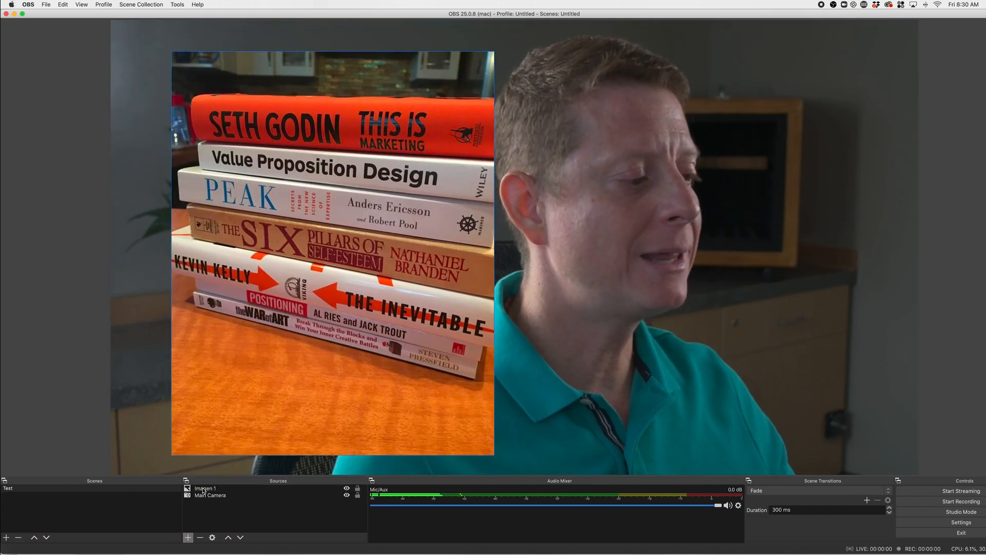
- Move Imagen 1 below Main Camera in the source order, then return it above the camera
drag(203, 490, 203, 491)
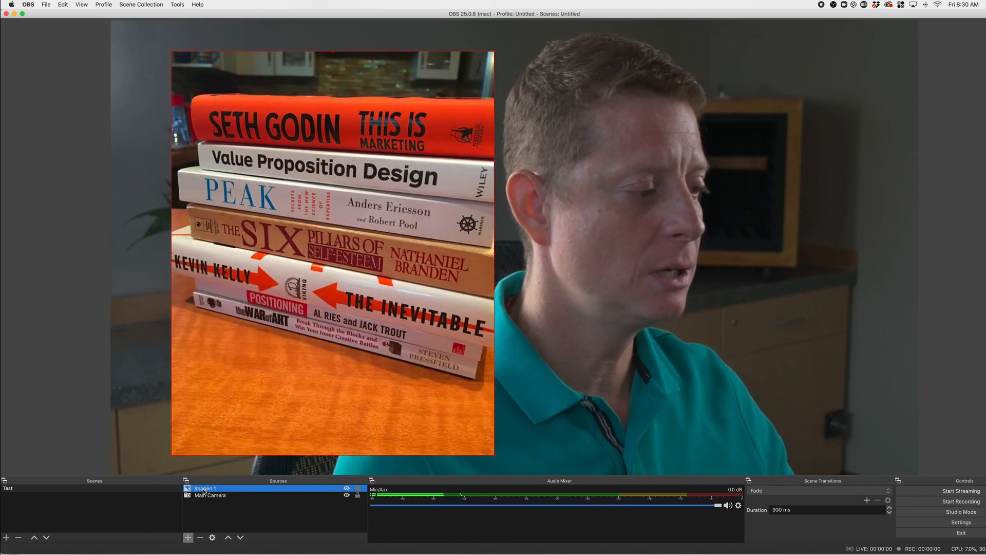
click(239, 537)
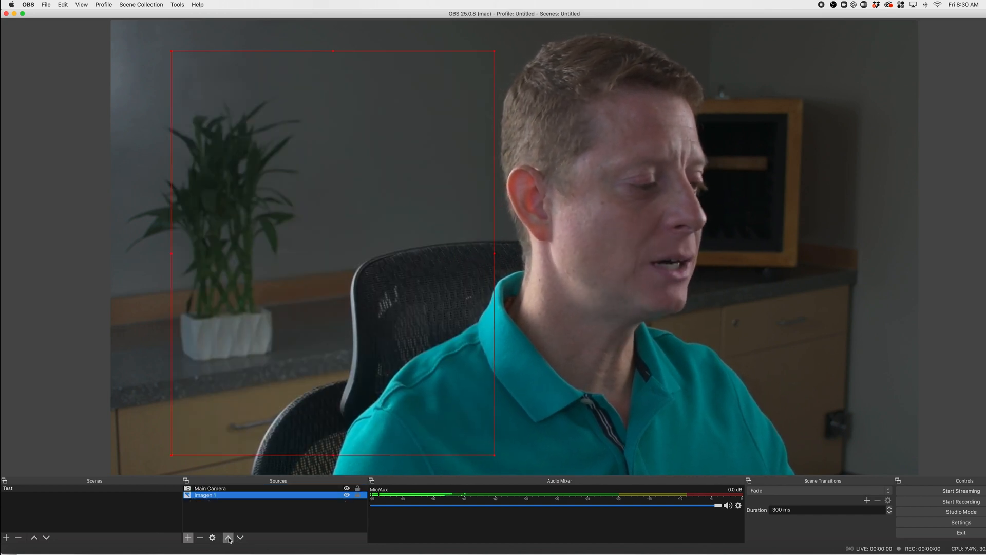
click(228, 537)
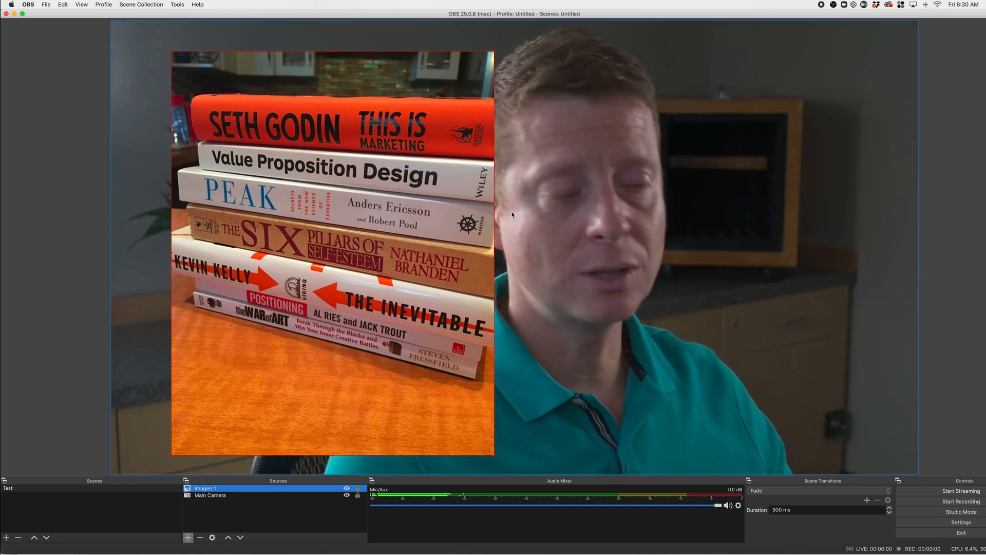
- Move the book image toward the right half of the canvas and shrink the Main Camera source into the space to its left
drag(452, 212, 656, 243)
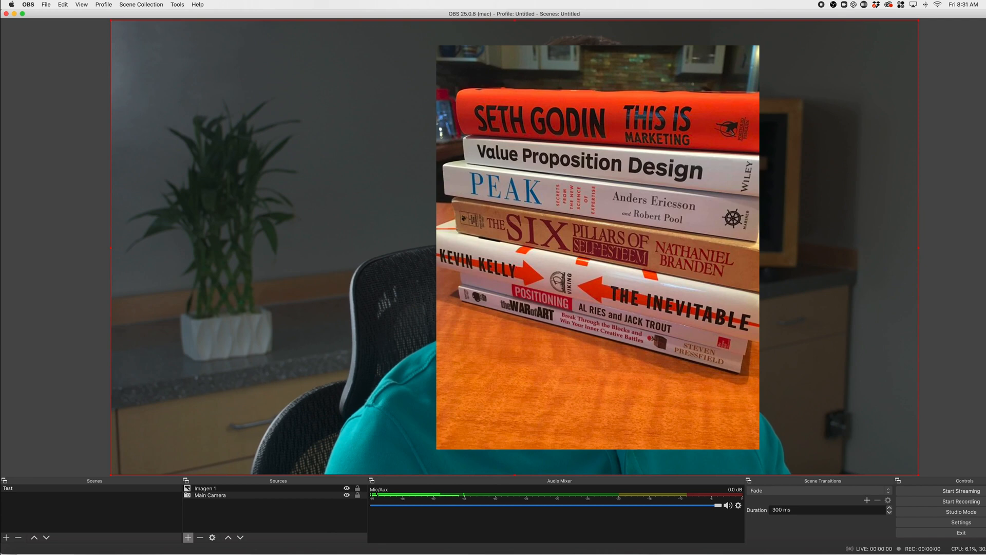
click(885, 468)
drag(918, 475, 466, 419)
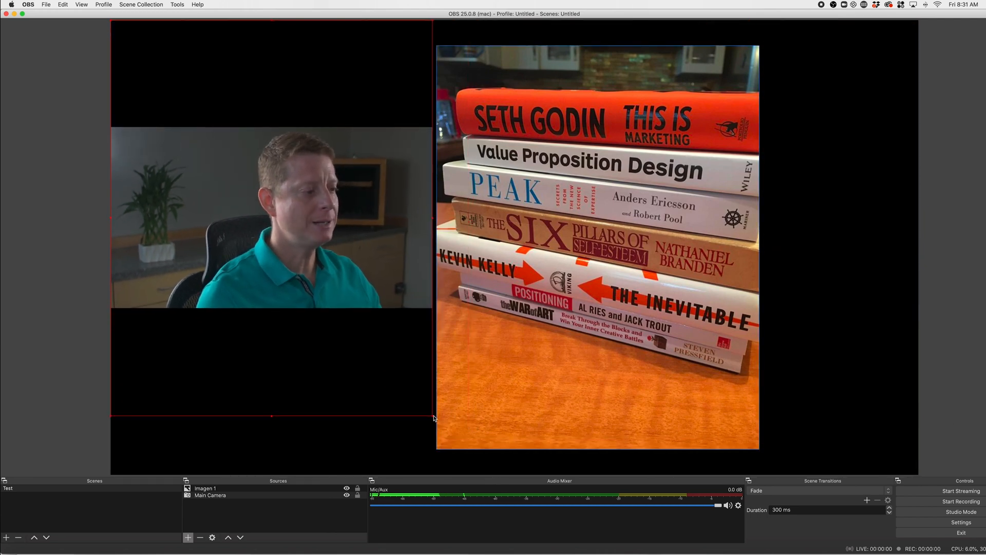
- Fit the book image to full canvas height against the right edge and enlarge the Main Camera source to meet the image's left edge
drag(610, 342, 768, 318)
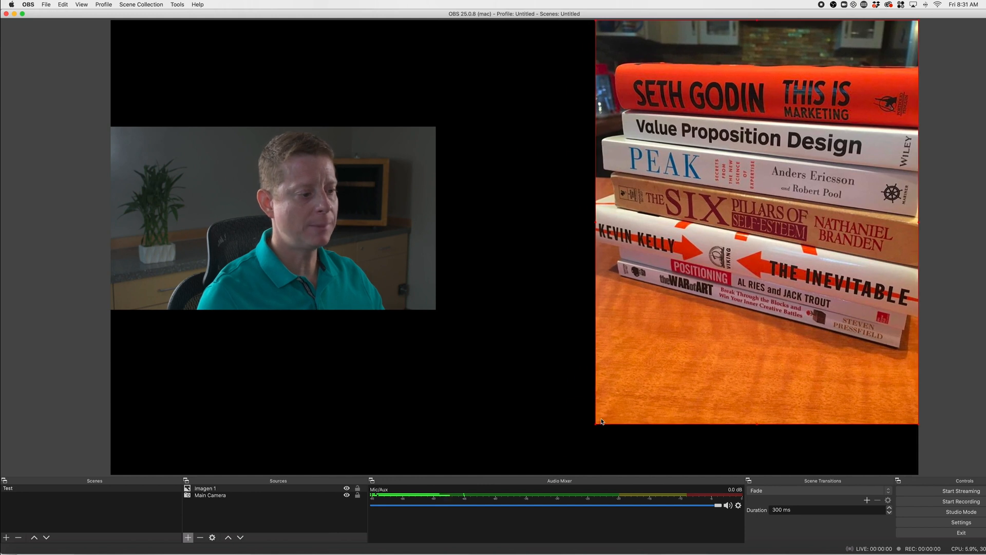
drag(596, 427, 555, 463)
click(420, 358)
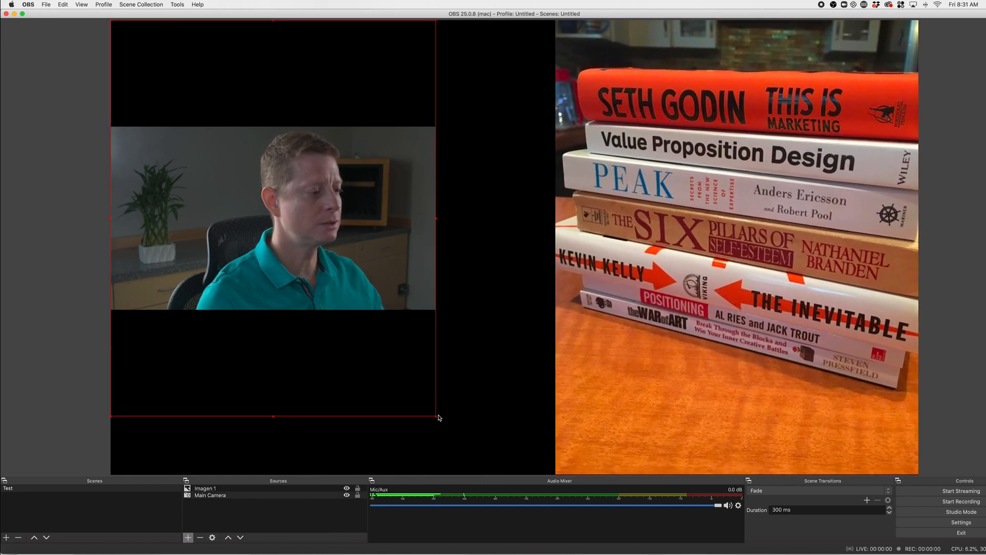
drag(435, 416, 554, 474)
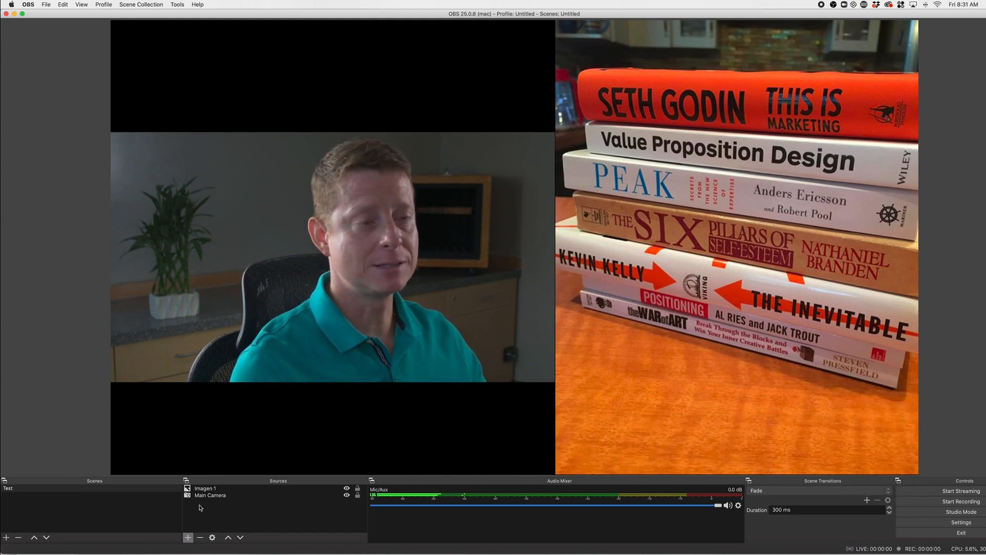
- Enlarge the book image behind the Main Camera, then shrink the camera onto the image's lower-left corner and deselect the sources
click(620, 272)
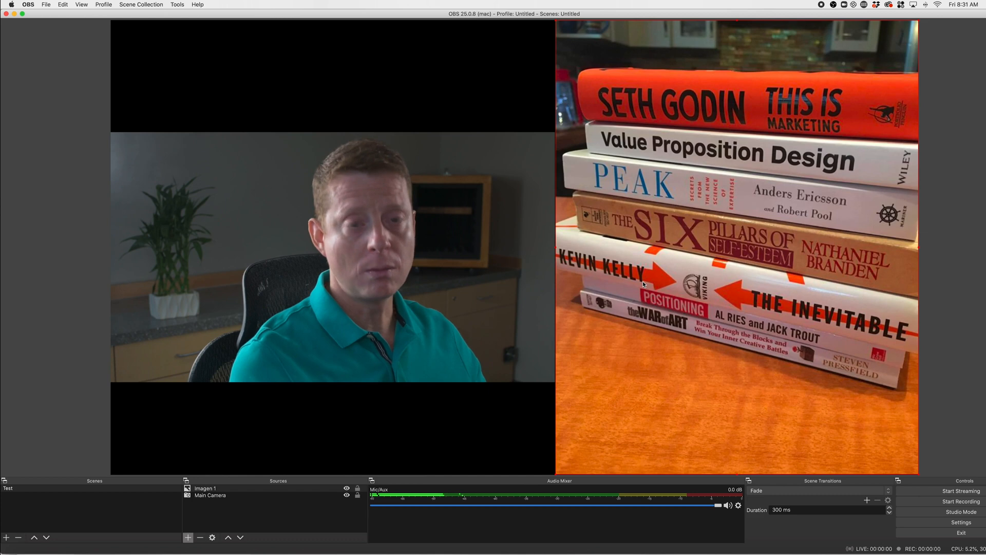
key(super+d)
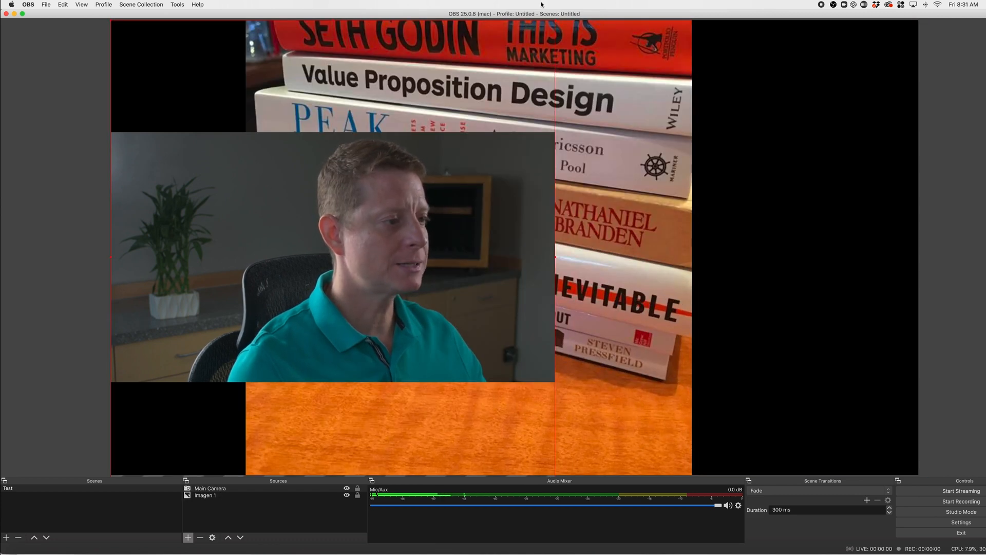
drag(554, 20, 267, 261)
drag(237, 402, 347, 440)
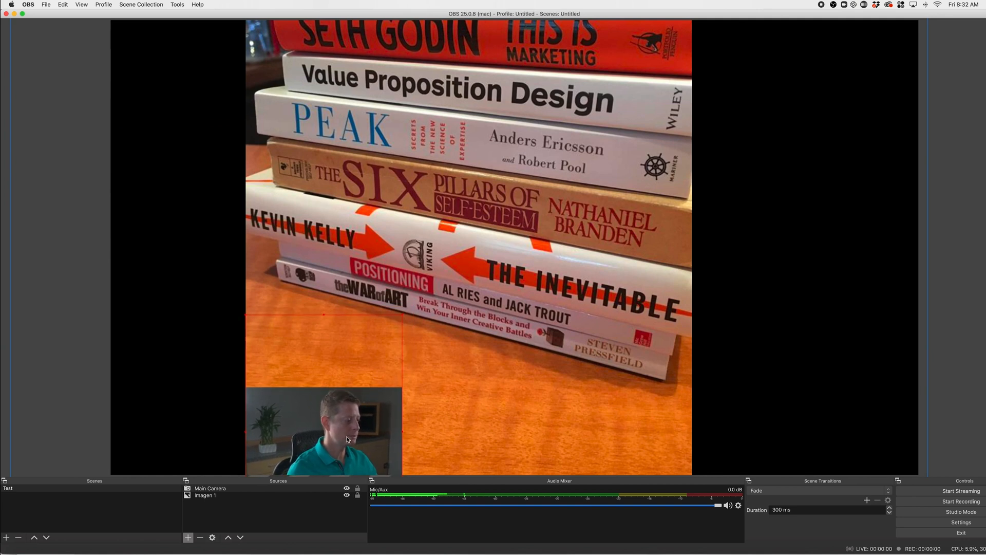
click(784, 335)
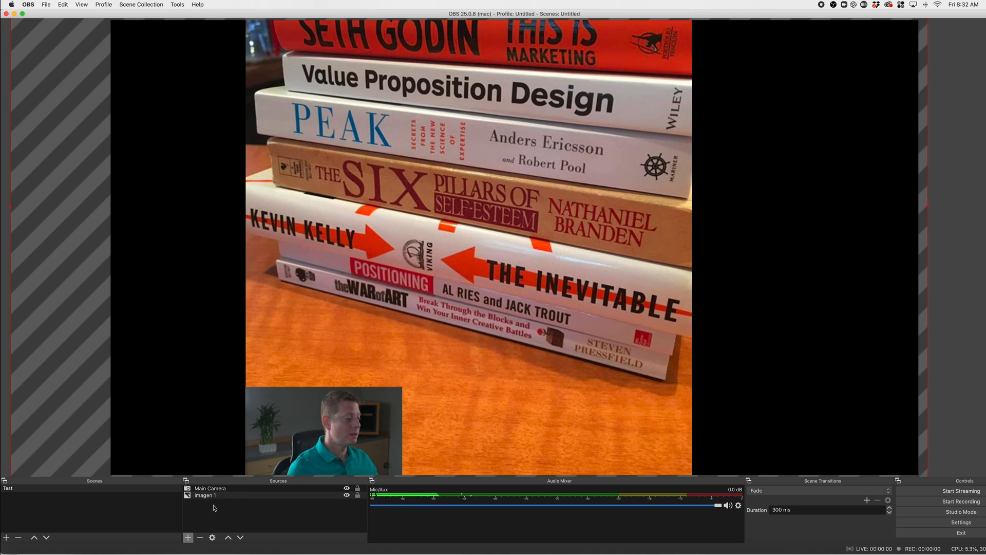
click(322, 511)
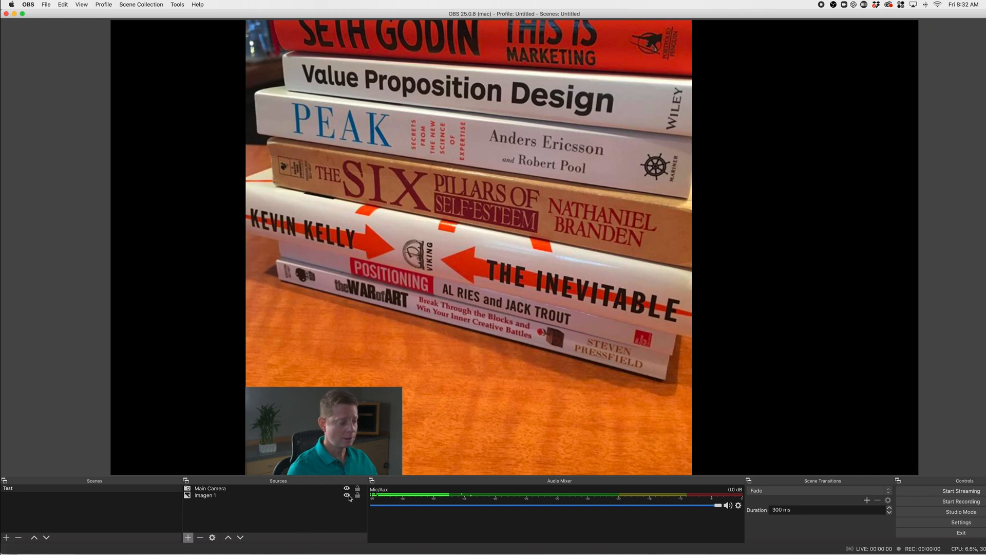
- Hide and show the Imagen 1 source twice, leaving it visible
click(346, 495)
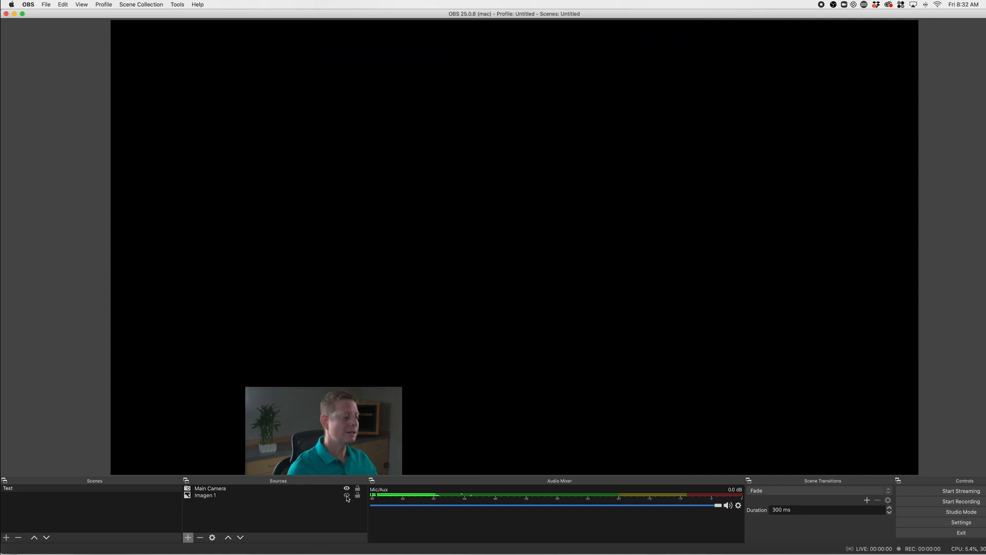
click(346, 495)
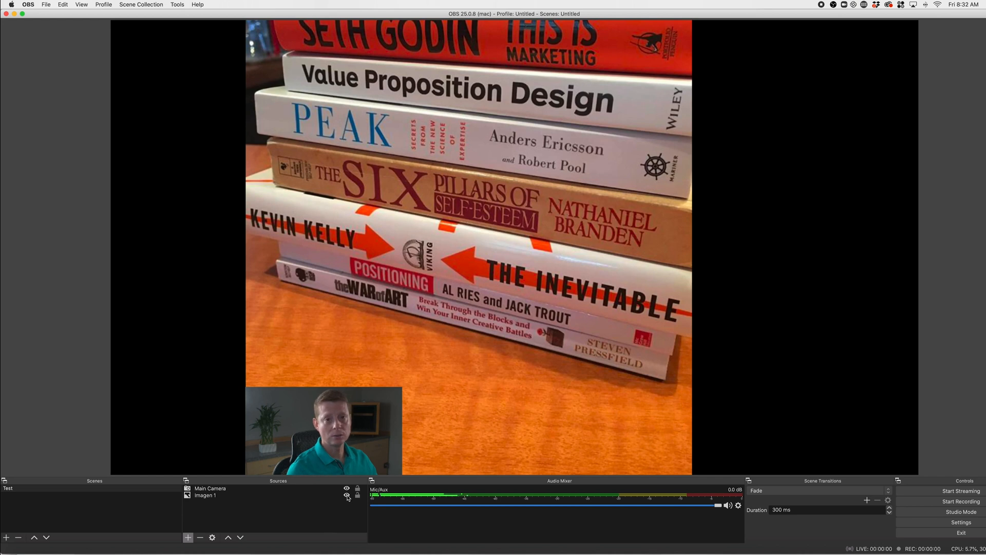
click(346, 495)
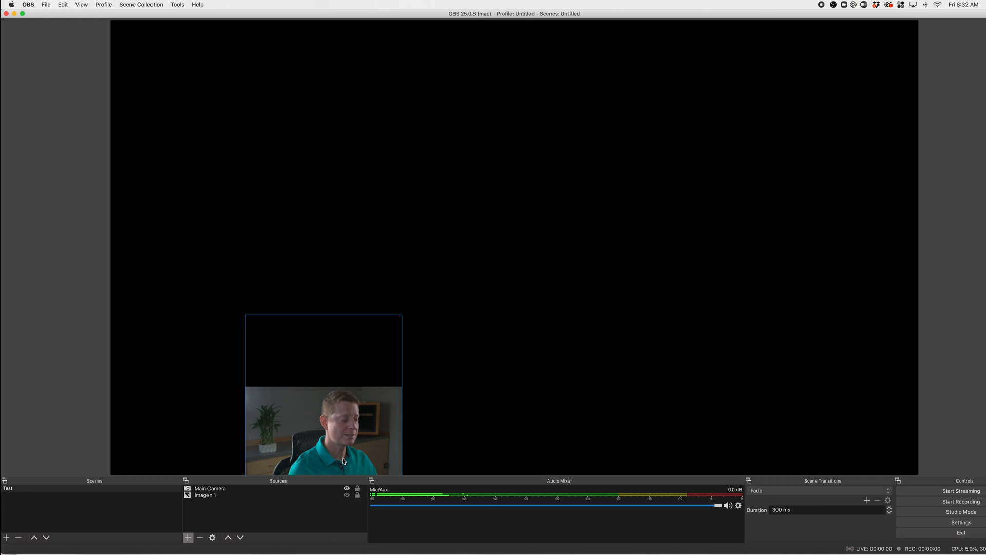
click(347, 496)
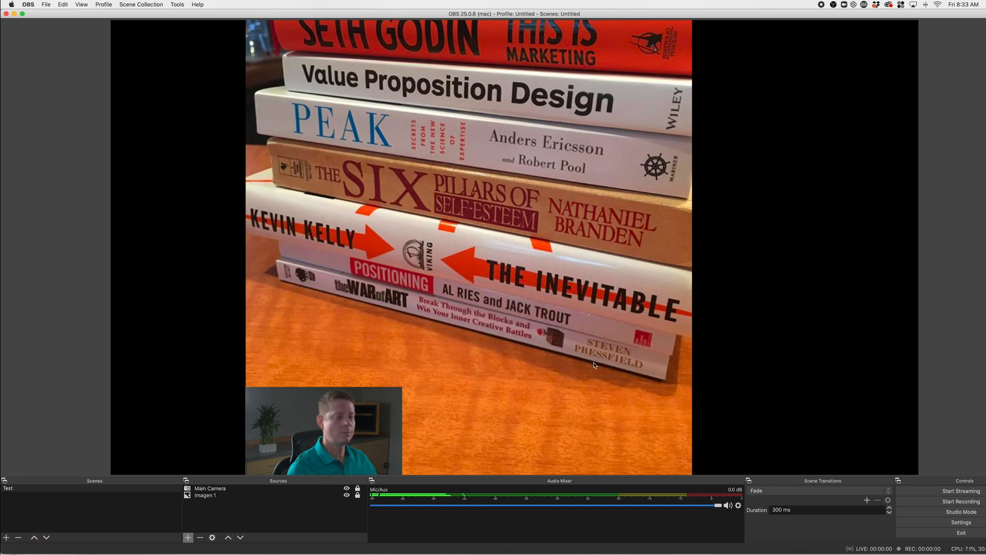
- Resize the Main Camera source and crop it to a portrait frame in the canvas's lower-left corner, beside the image
drag(356, 477, 410, 334)
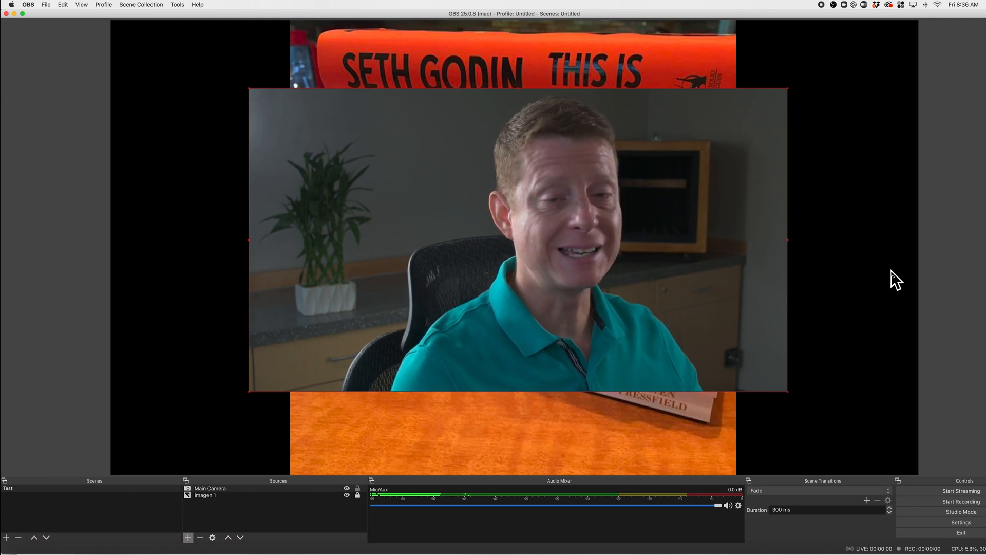
drag(785, 393, 663, 308)
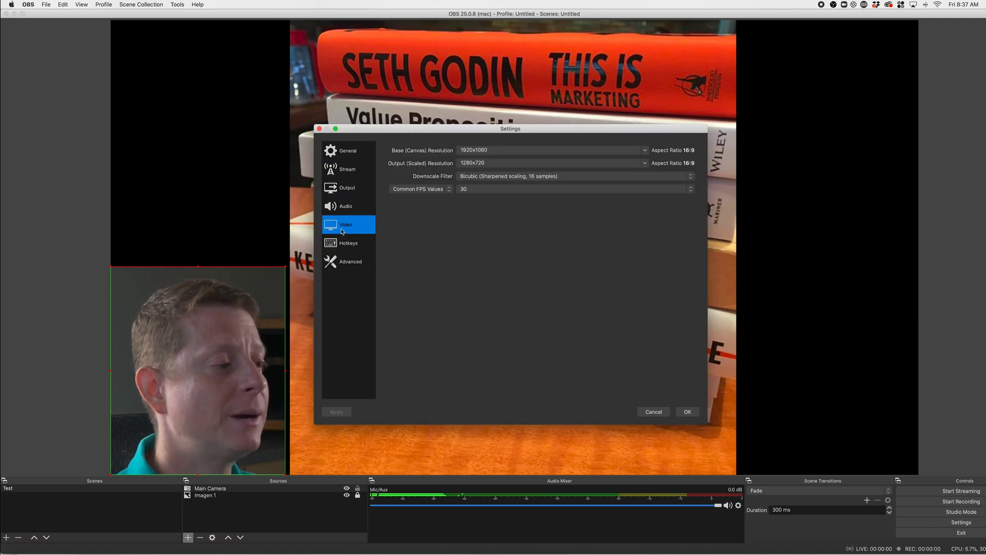
- Set the base canvas resolution to 2560x1440 in the video settings, apply the change and accept the settings
click(645, 151)
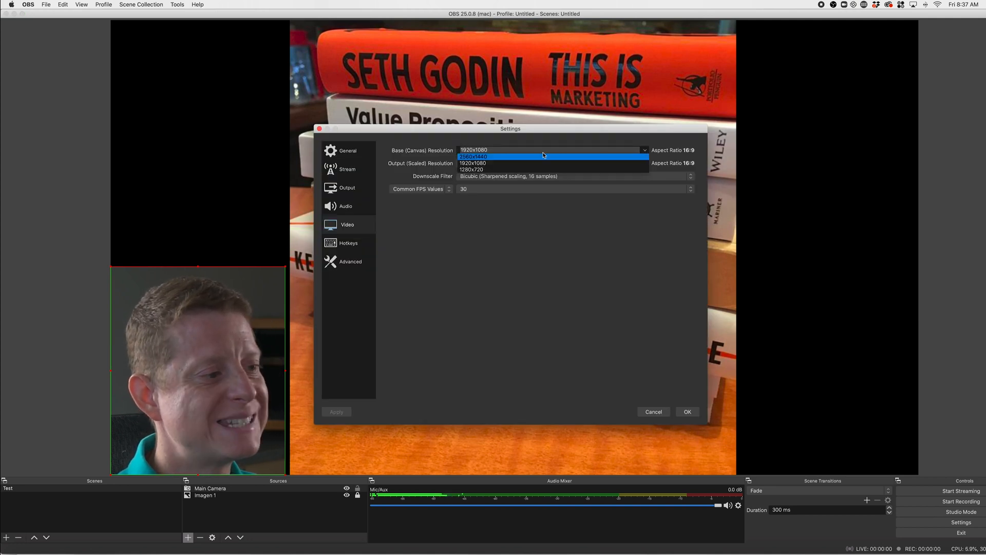
click(481, 157)
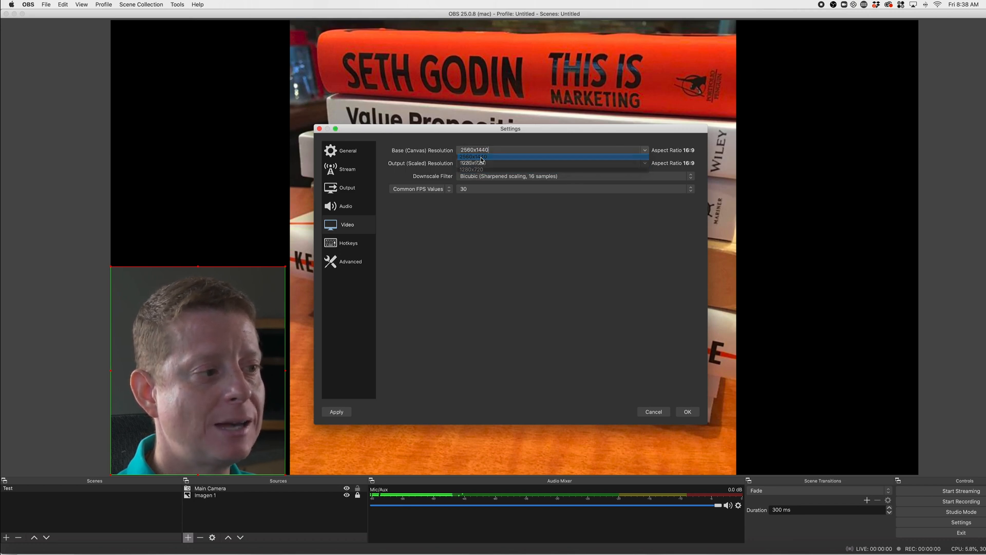
click(336, 411)
click(684, 413)
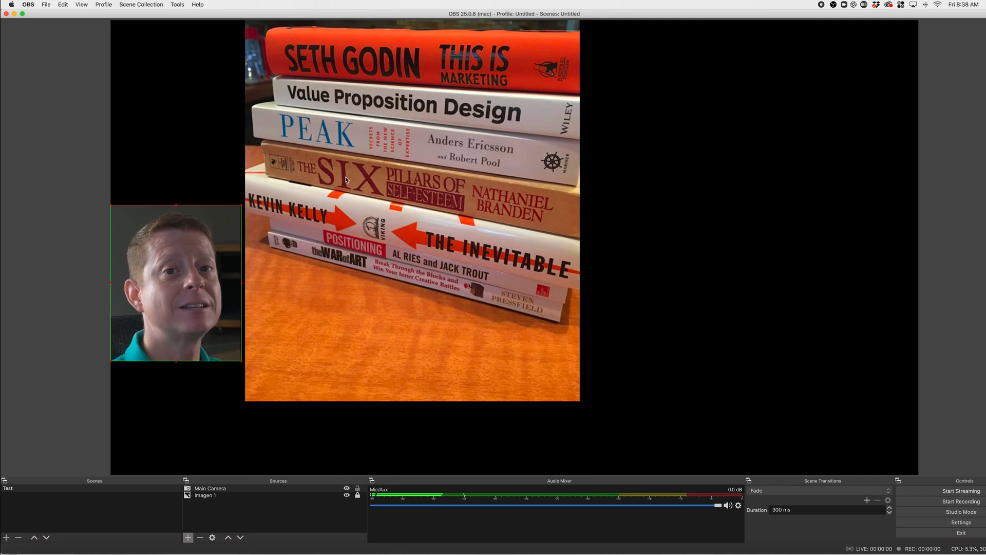
- Set the output (scaled) resolution to 2048x1152 in the video settings, apply the change and accept the settings
click(960, 520)
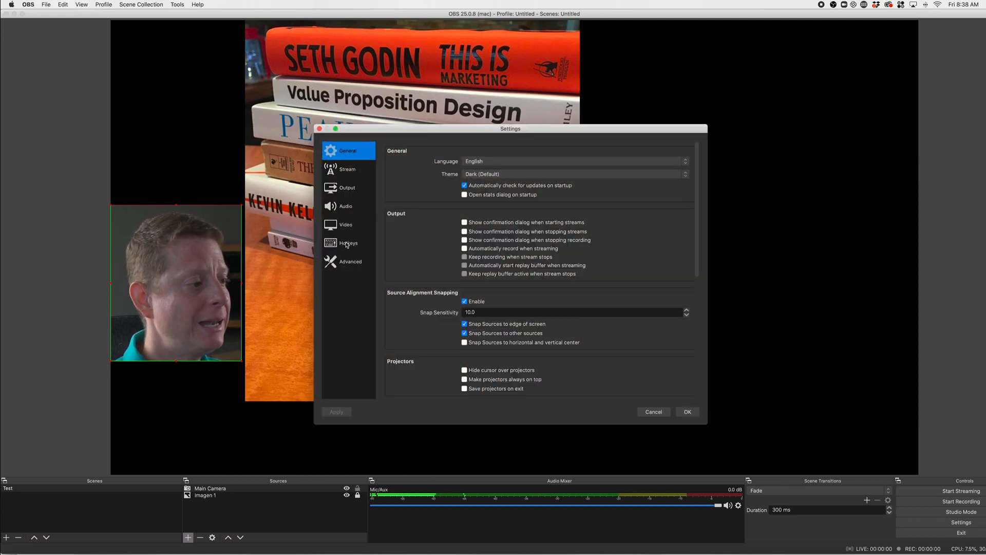
click(344, 228)
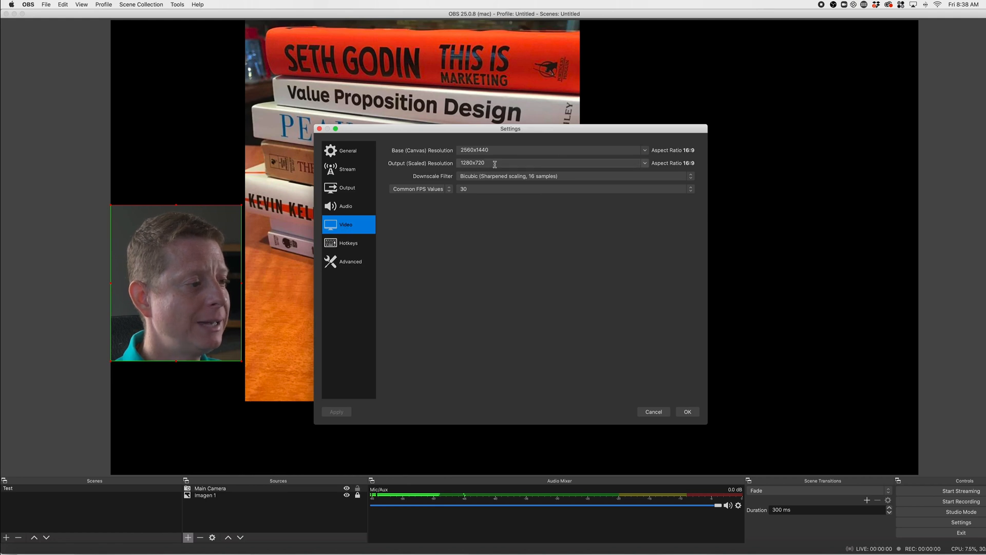
click(644, 163)
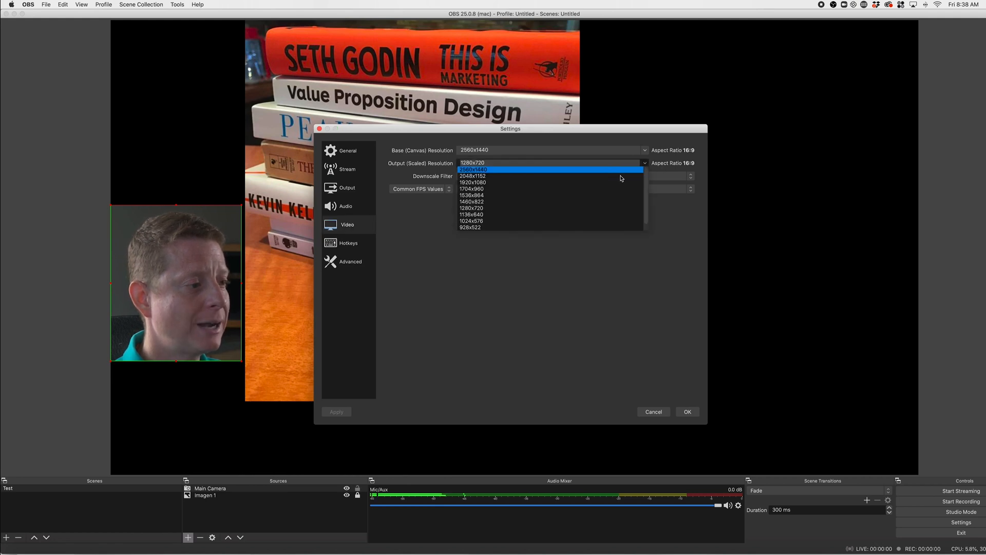
click(472, 181)
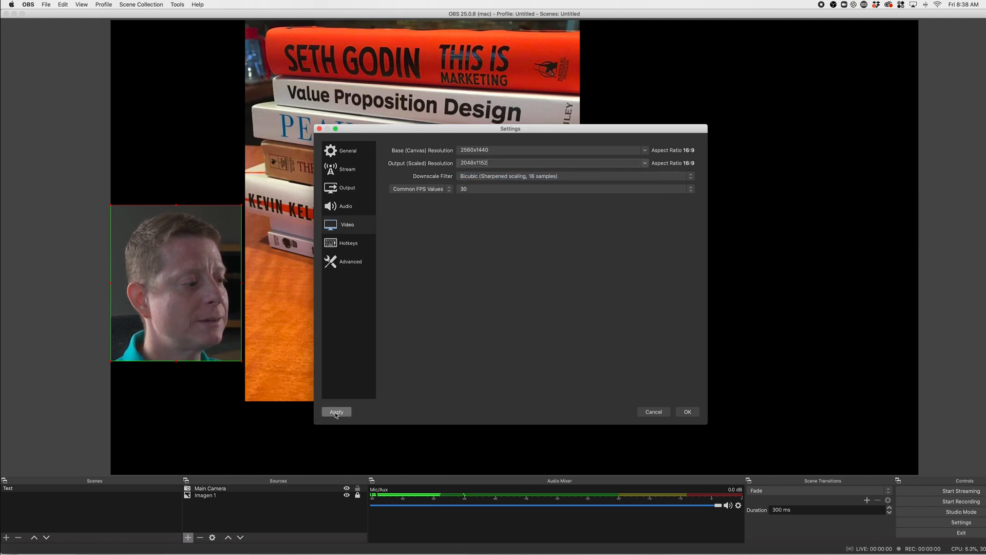
click(687, 412)
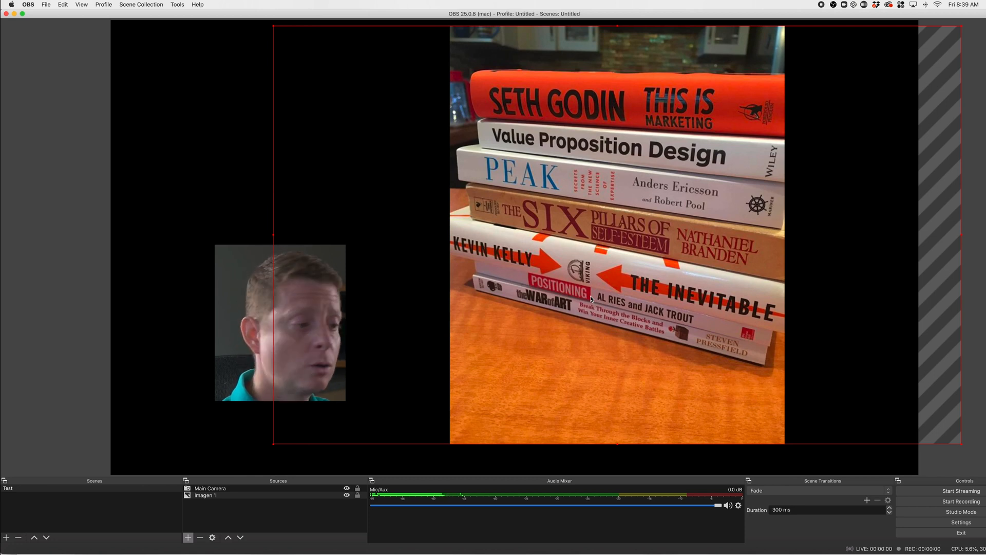
- Fit the Main Camera source to the screen, then shrink it into the canvas's lower-left area
click(241, 348)
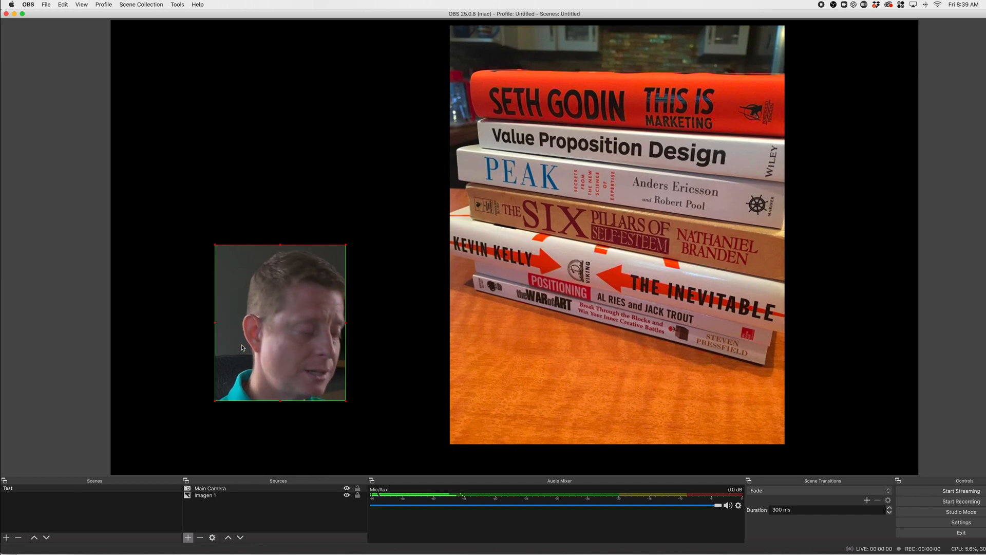
key(super+f)
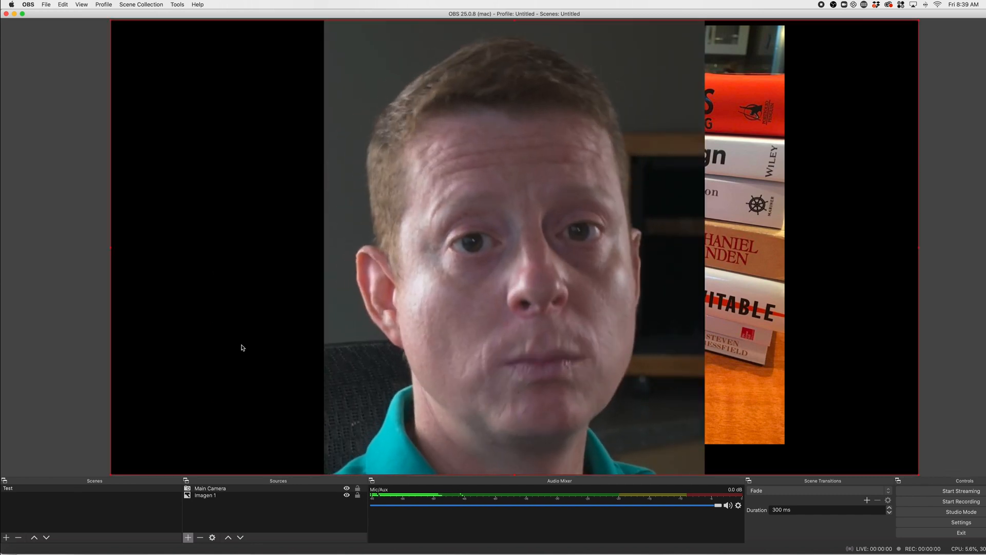
mouse_move(396, 339)
mouse_down()
mouse_move(338, 354)
mouse_move(469, 356)
mouse_move(395, 356)
mouse_move(422, 337)
mouse_up()
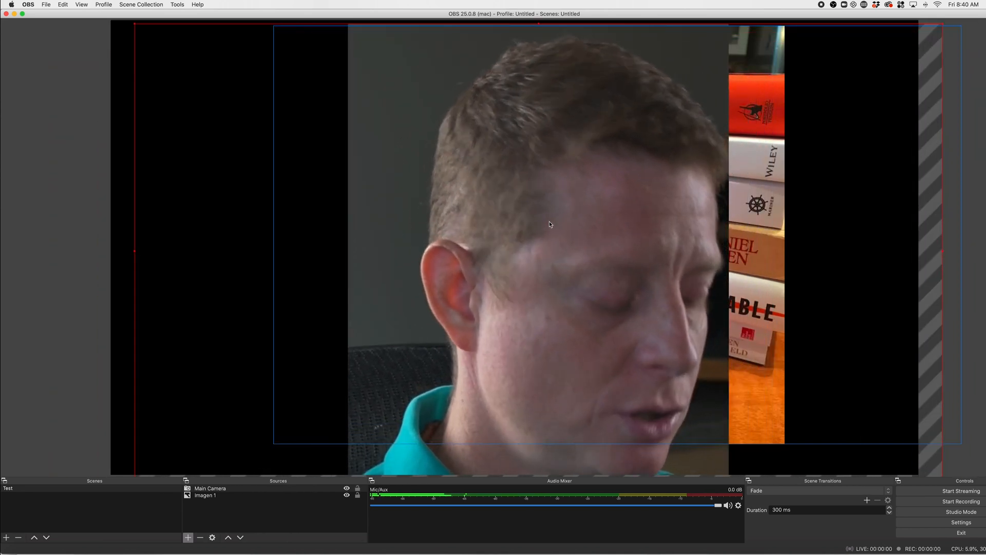
drag(942, 23, 370, 352)
- Reposition the shrunken Main Camera source within the empty area to the left of the book image
drag(250, 412, 269, 290)
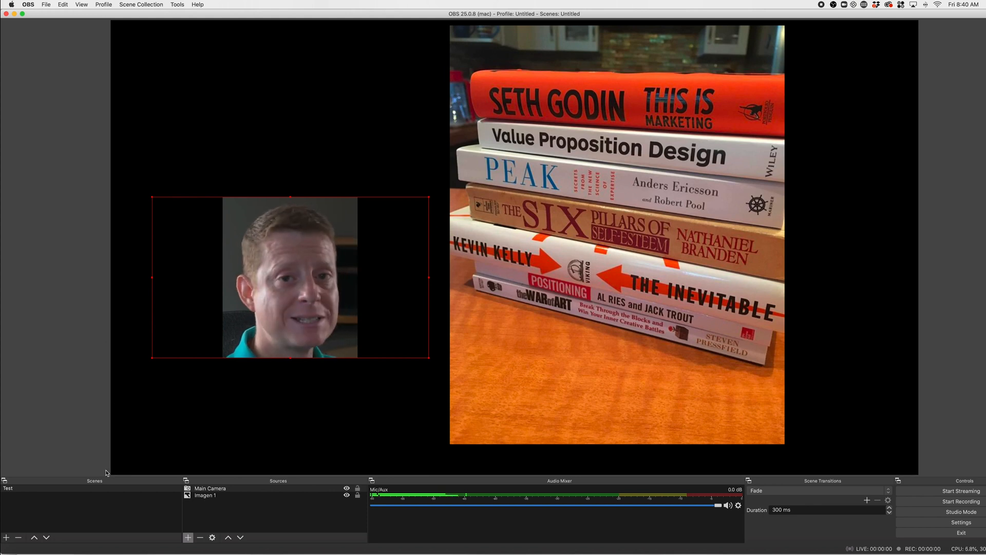
drag(269, 278, 241, 286)
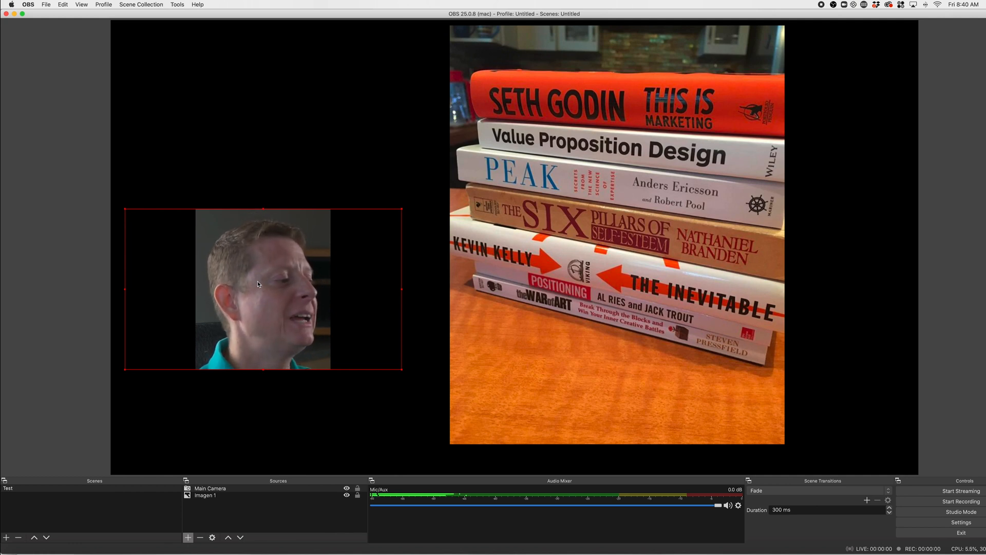
drag(255, 289, 255, 309)
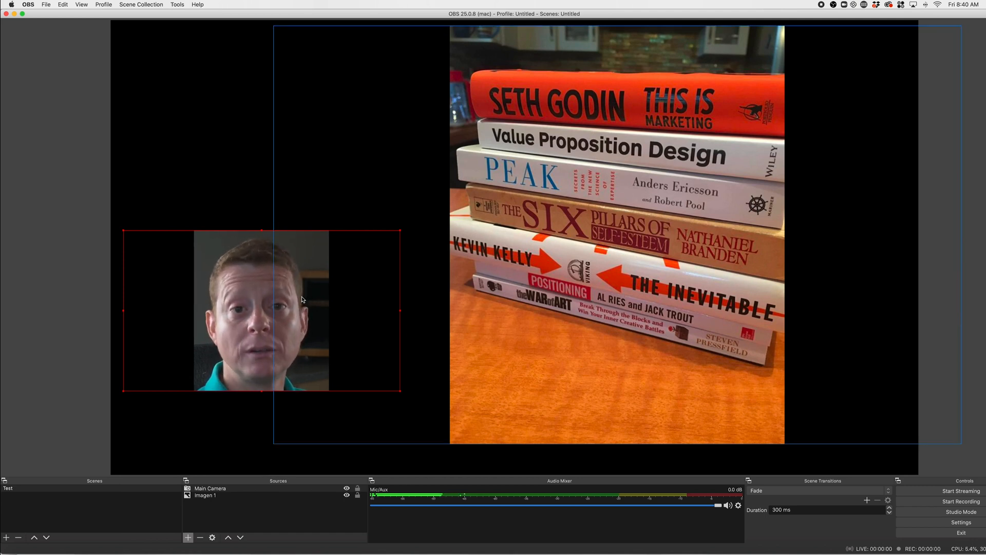
drag(262, 321, 296, 276)
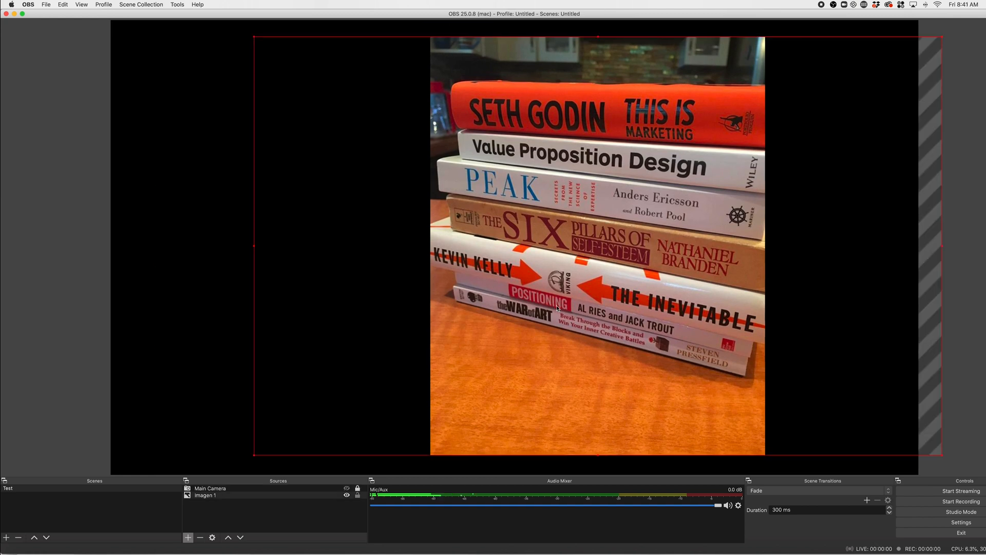
- Shift the book image toward the canvas's middle, stretching it to the screen and finally fitting it to the screen
drag(557, 305, 493, 297)
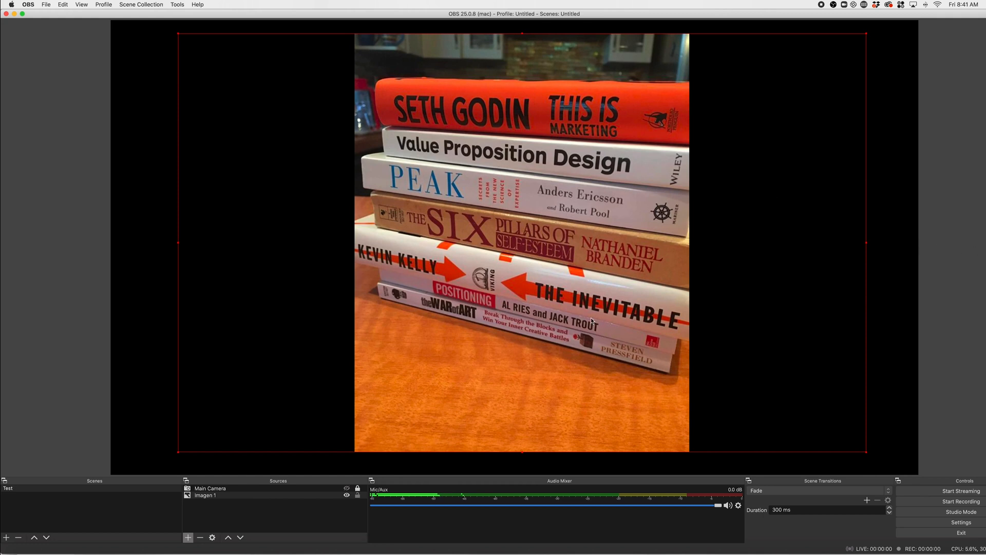
key(super+s)
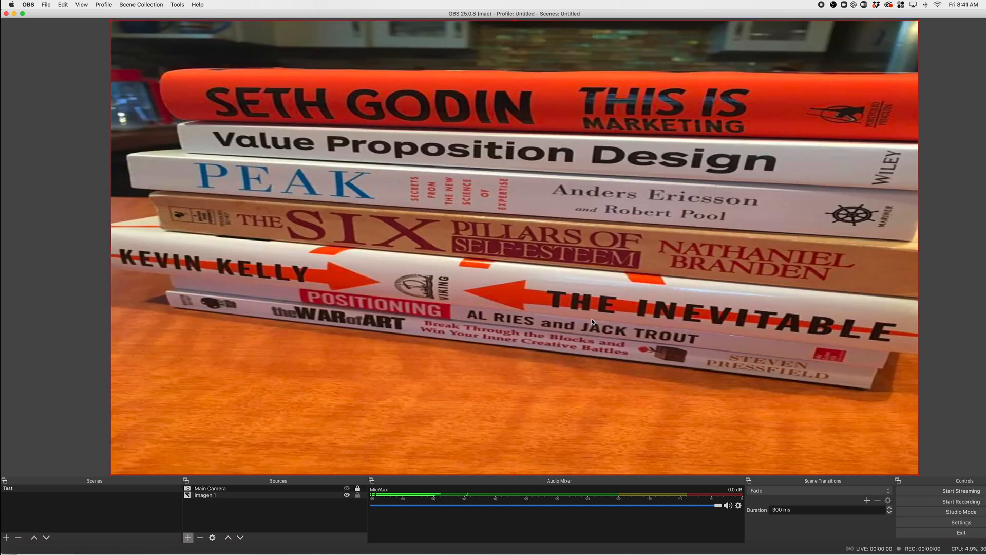
key(super+f)
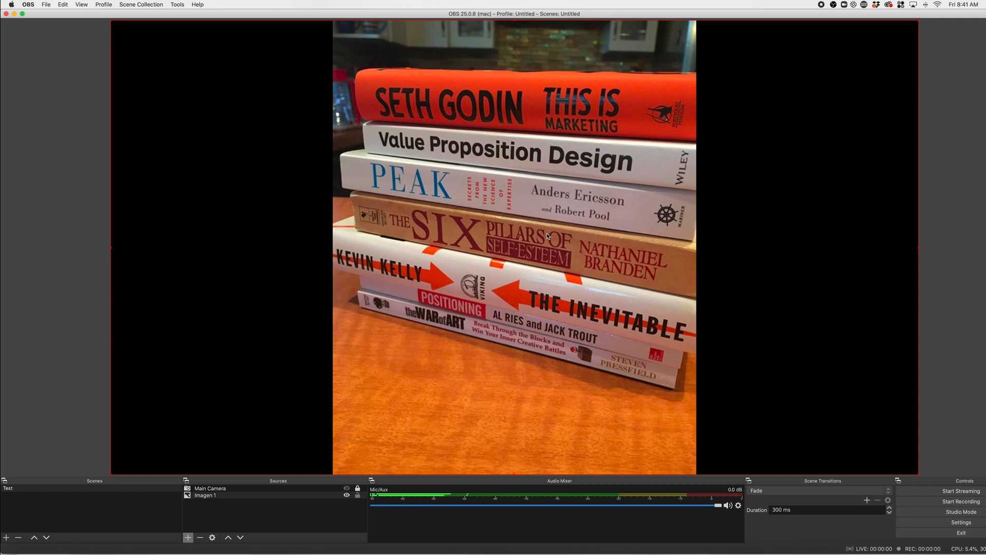
- Move the book image off-center and center it to the screen, then shrink it and fit it to the screen again
drag(547, 233, 731, 286)
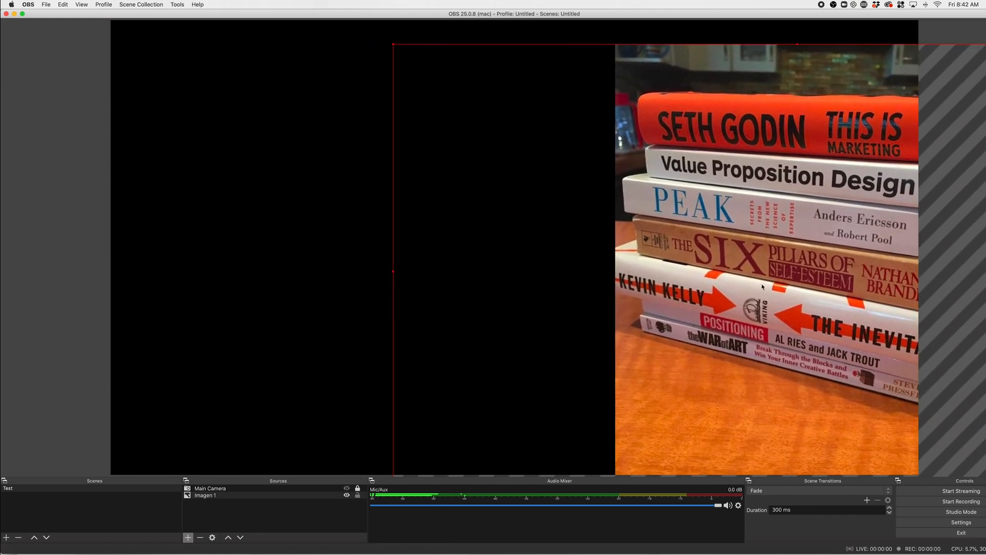
key(super+d)
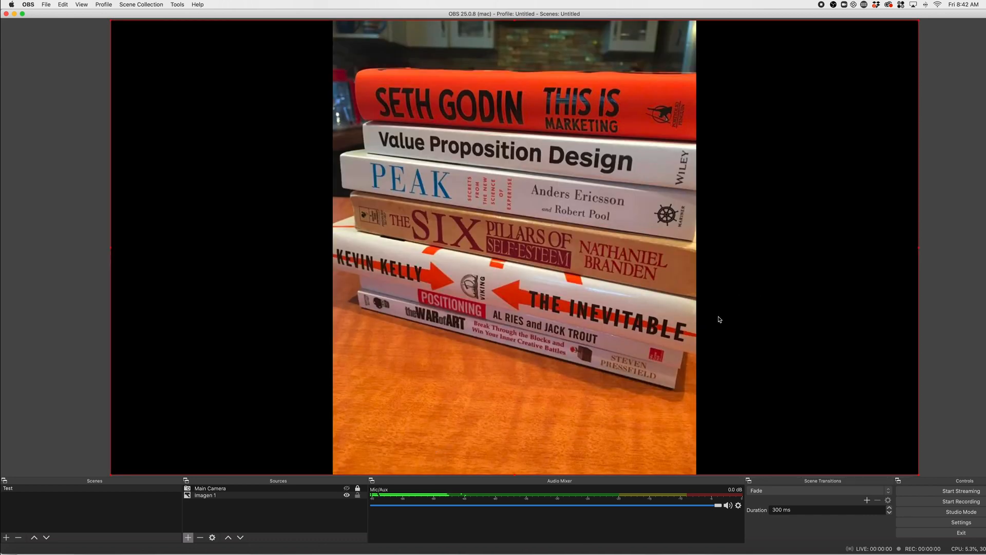
drag(918, 475, 415, 204)
drag(254, 96, 510, 225)
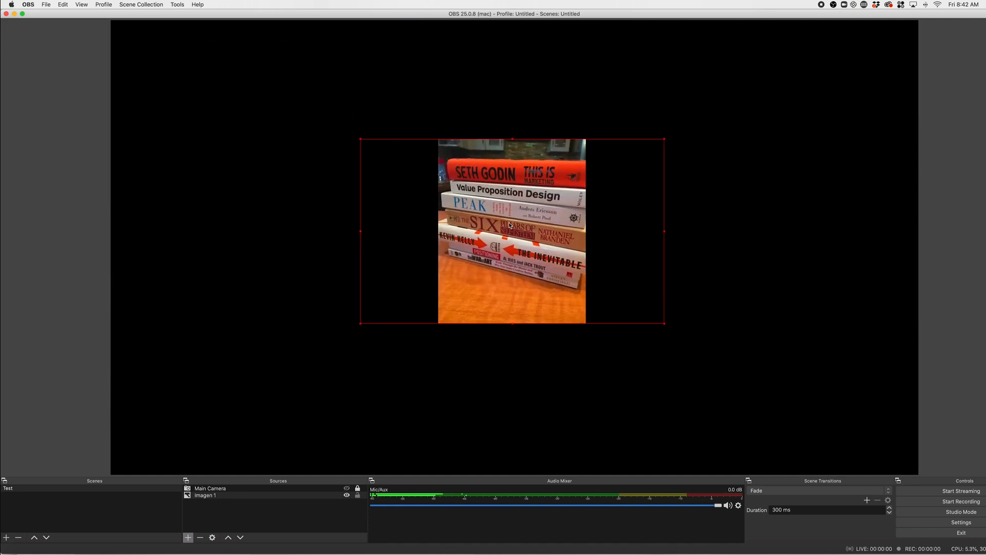
key(super+f)
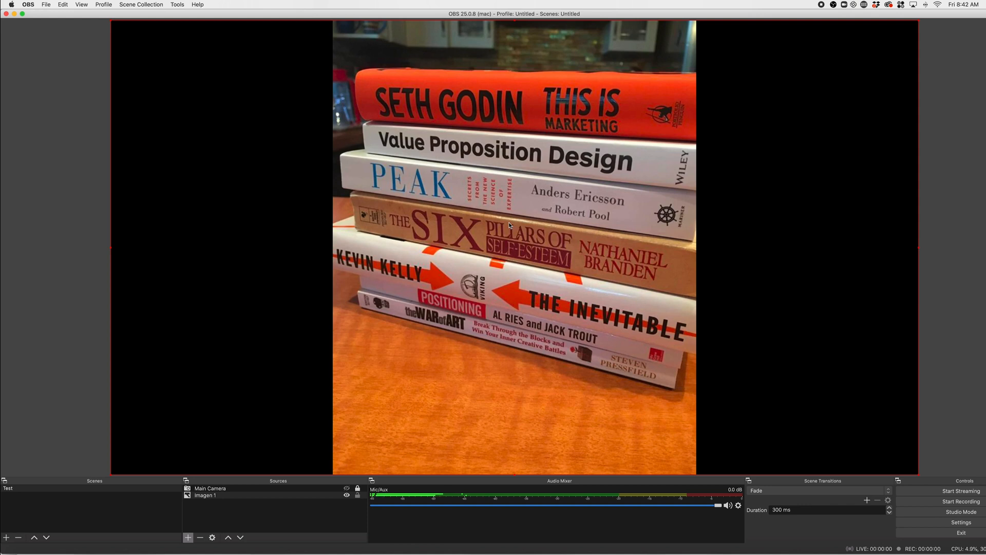
- Reset the book image's transform and move it near the middle of the canvas
key(super+r)
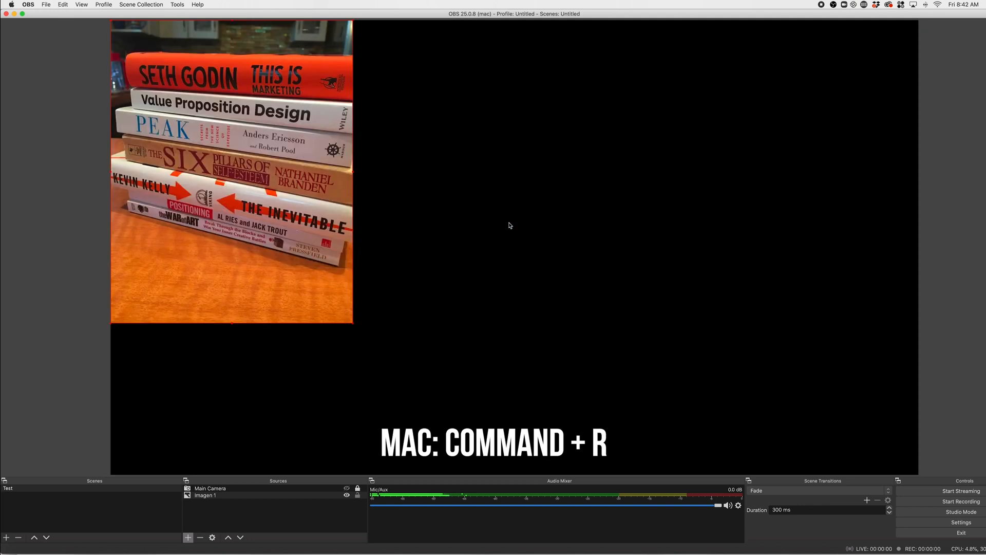
drag(253, 262, 548, 300)
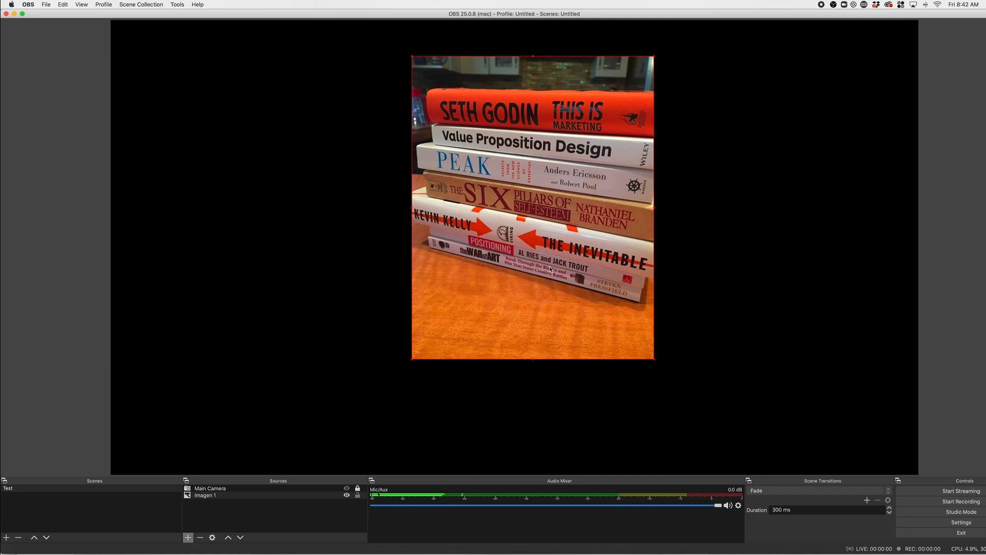
drag(544, 290, 534, 289)
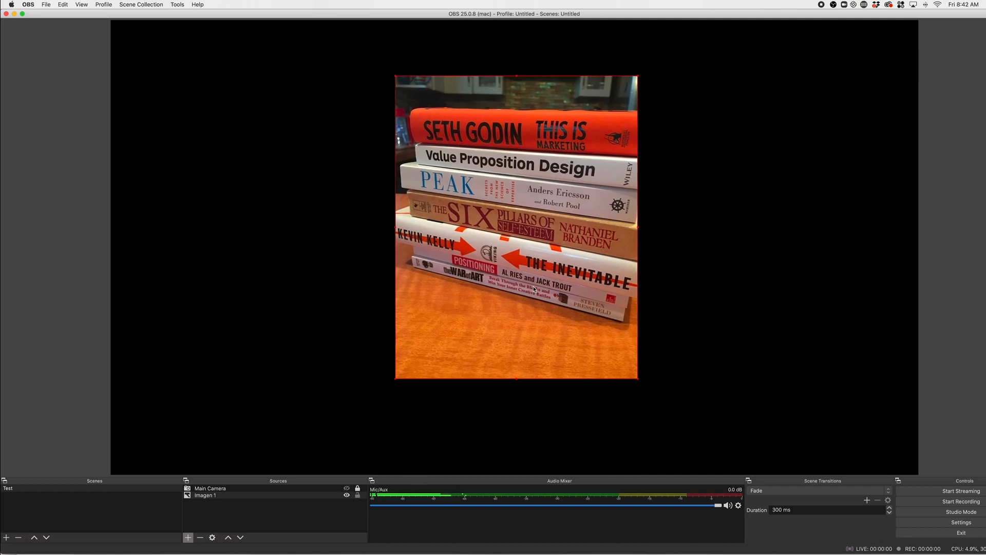
mouse_move(534, 289)
mouse_down()
mouse_move(503, 328)
mouse_move(503, 290)
mouse_move(534, 302)
mouse_up()
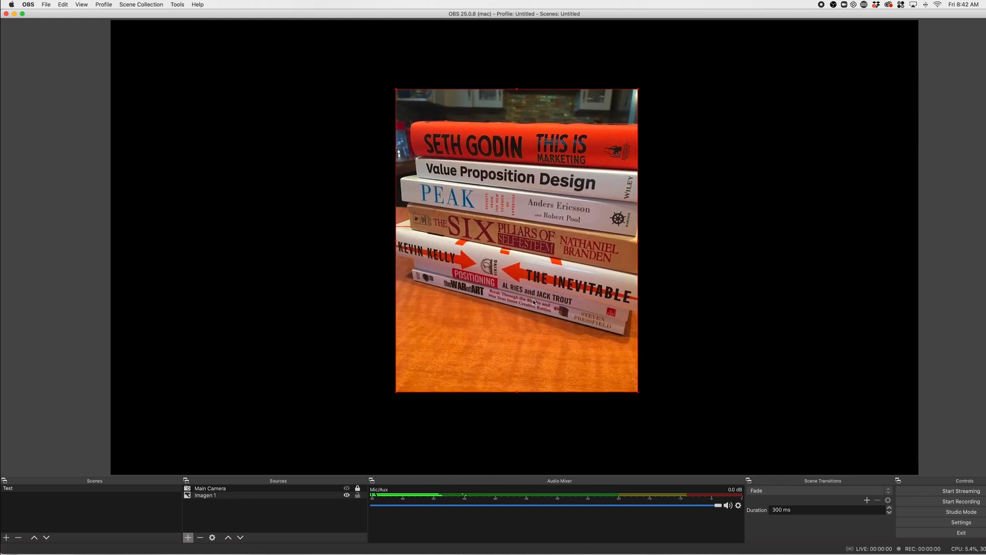
drag(540, 292, 527, 295)
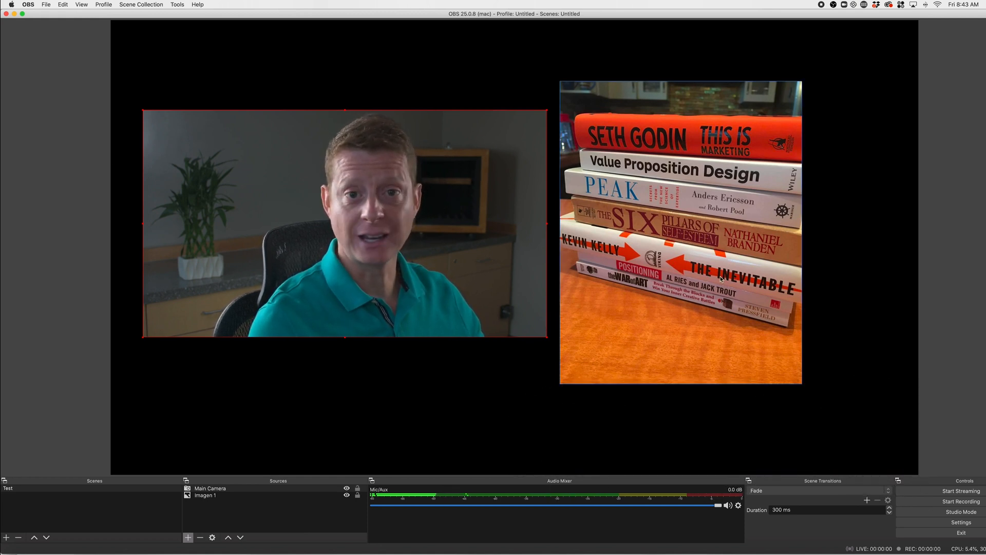
- Check the device choices in the Main Camera's properties, keeping Cam Link 4K, and cancel the dialog
right_click(650, 225)
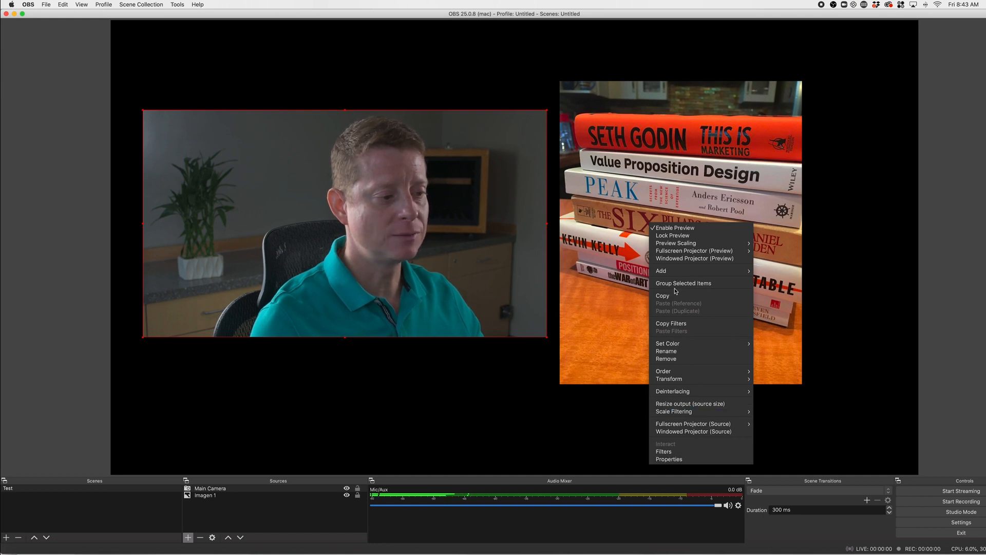
click(671, 459)
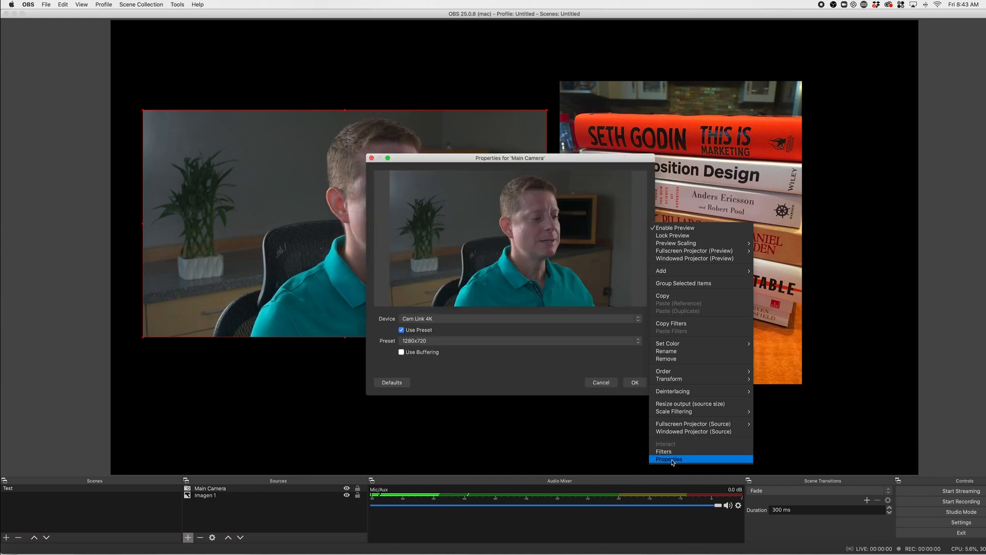
drag(450, 157, 535, 146)
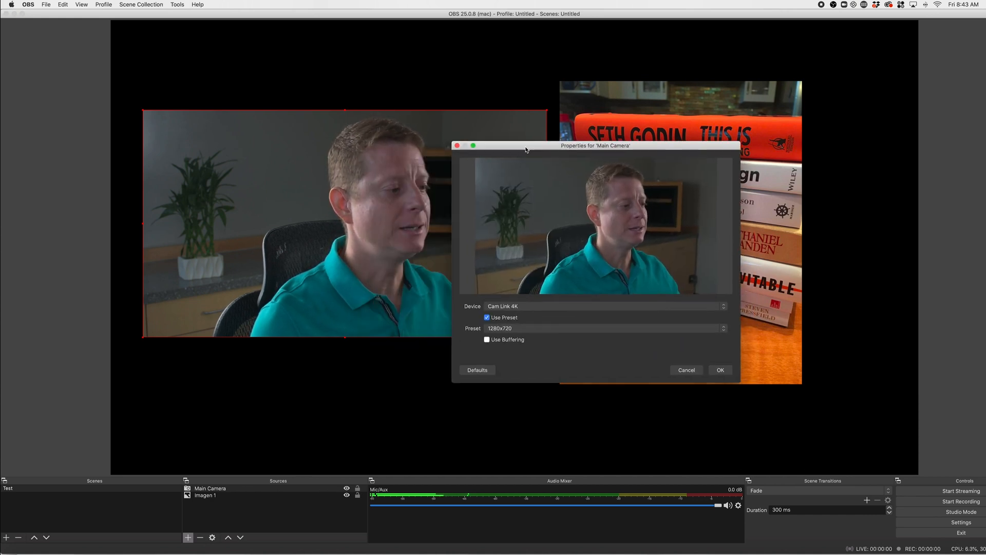
click(503, 307)
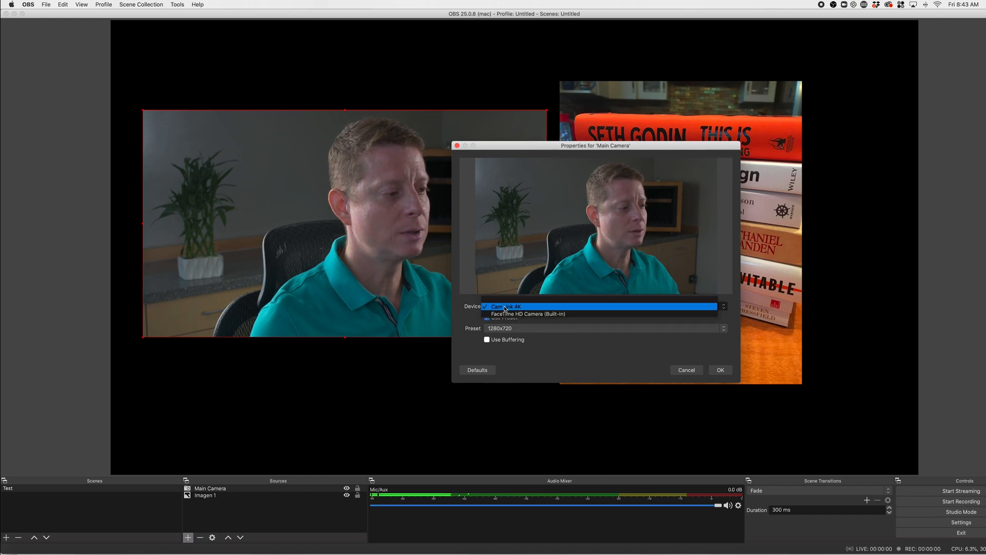
click(504, 308)
click(685, 370)
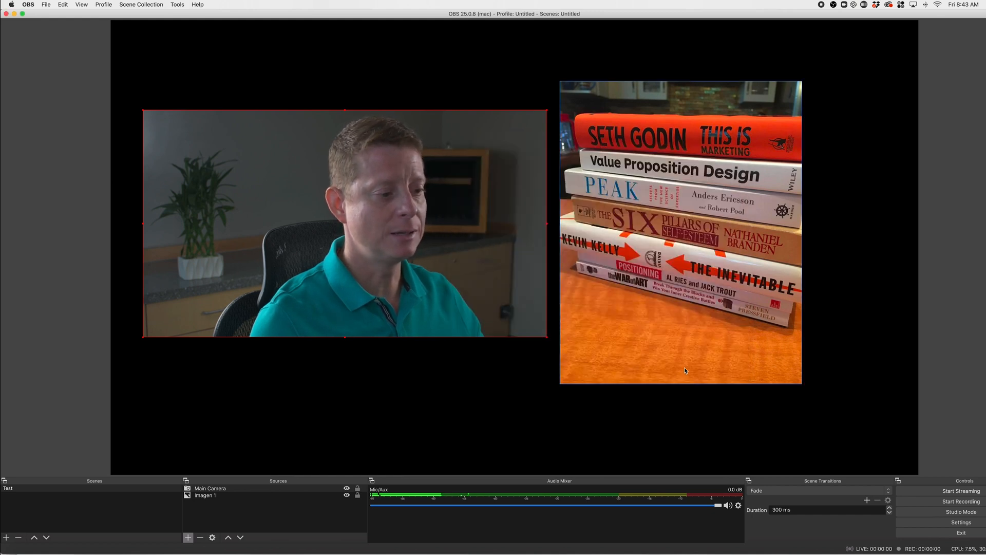
- Fit the Main Camera source to the screen with its transform options
right_click(700, 333)
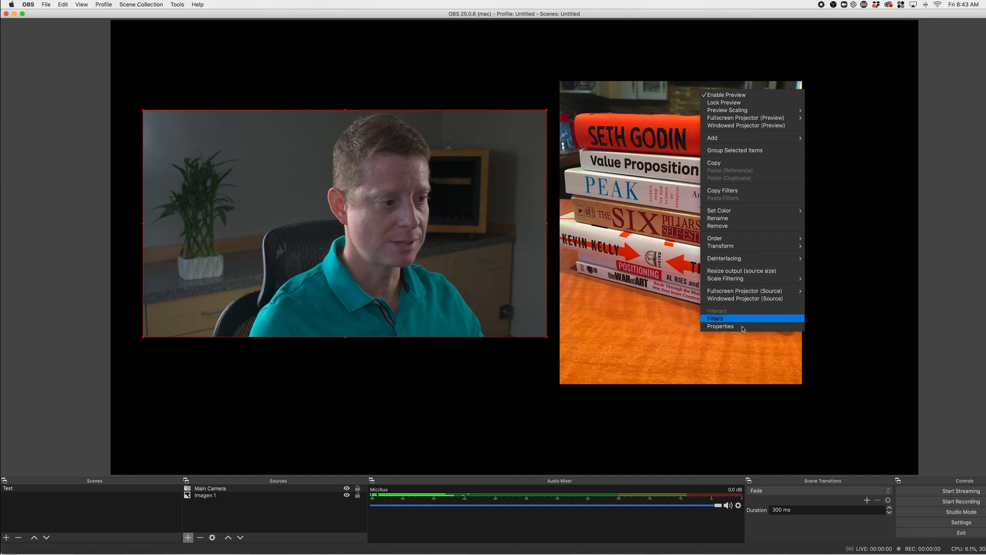
mouse_move(745, 245)
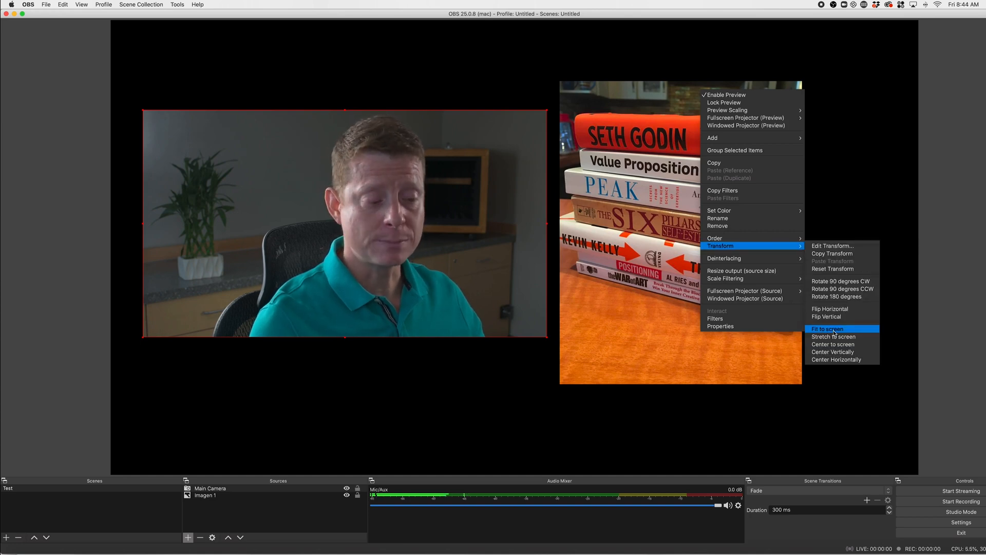
click(834, 333)
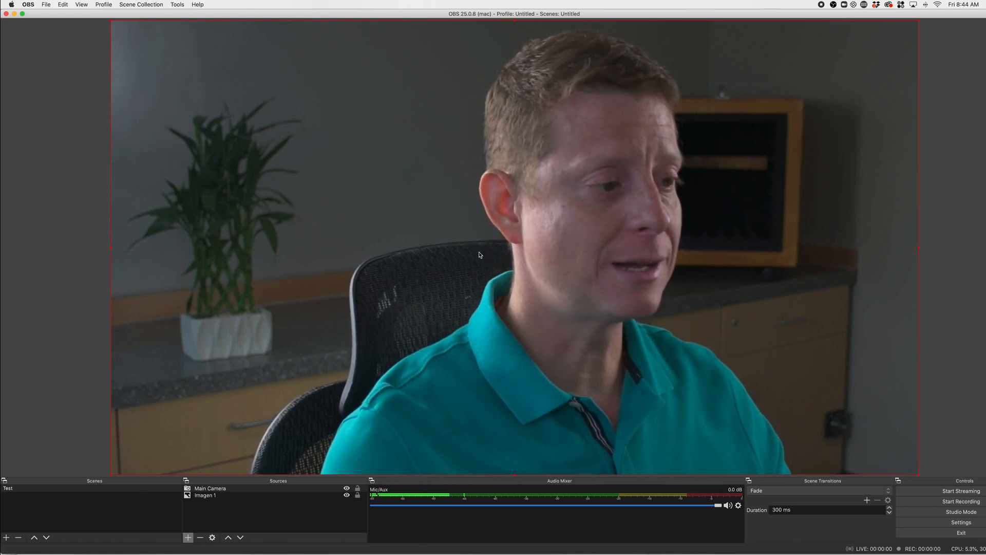
- Reset the Main Camera's transform and position it to the left of the book image
right_click(479, 255)
mouse_move(516, 411)
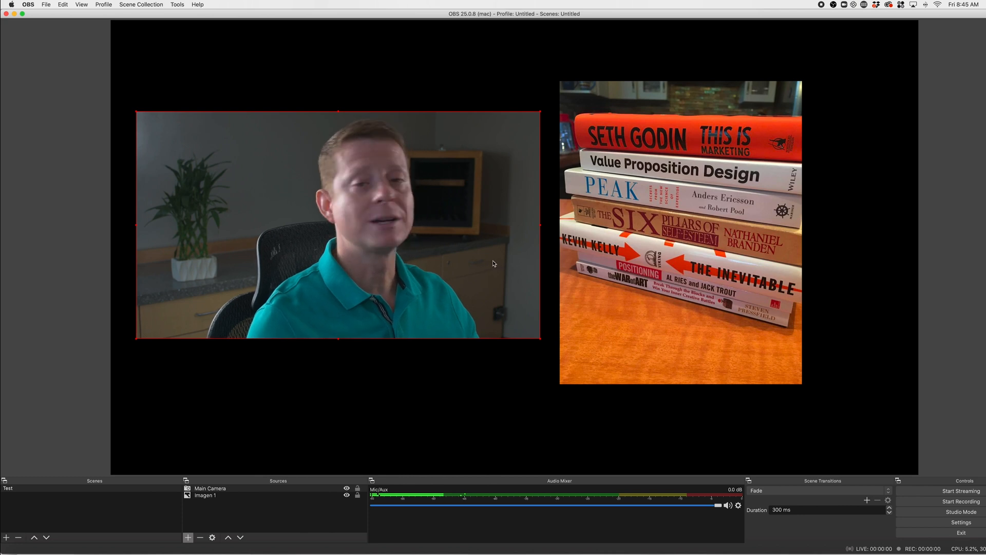
drag(493, 263, 505, 287)
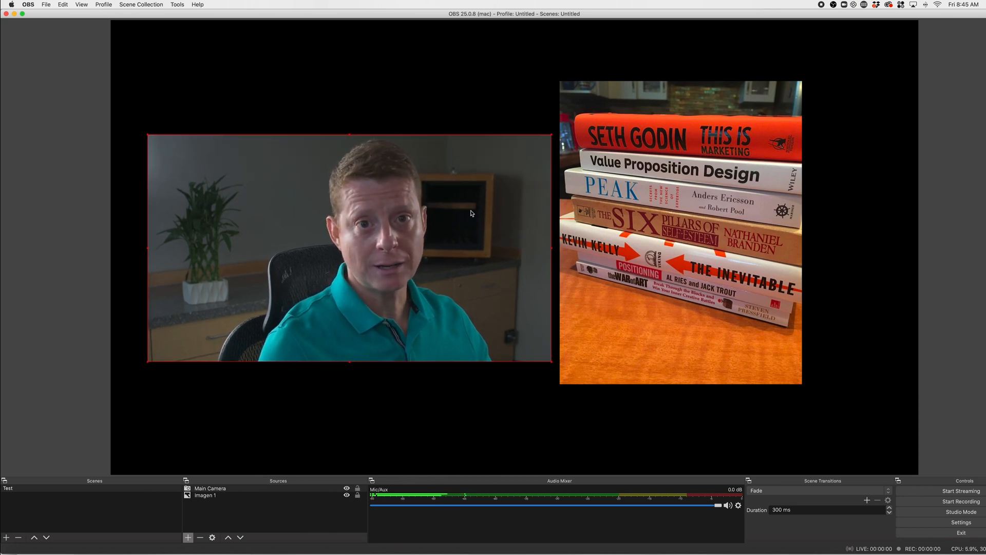
- Examine the audio/video and effect filter types available for the Main Camera source, adding none, and close its filter settings
right_click(490, 225)
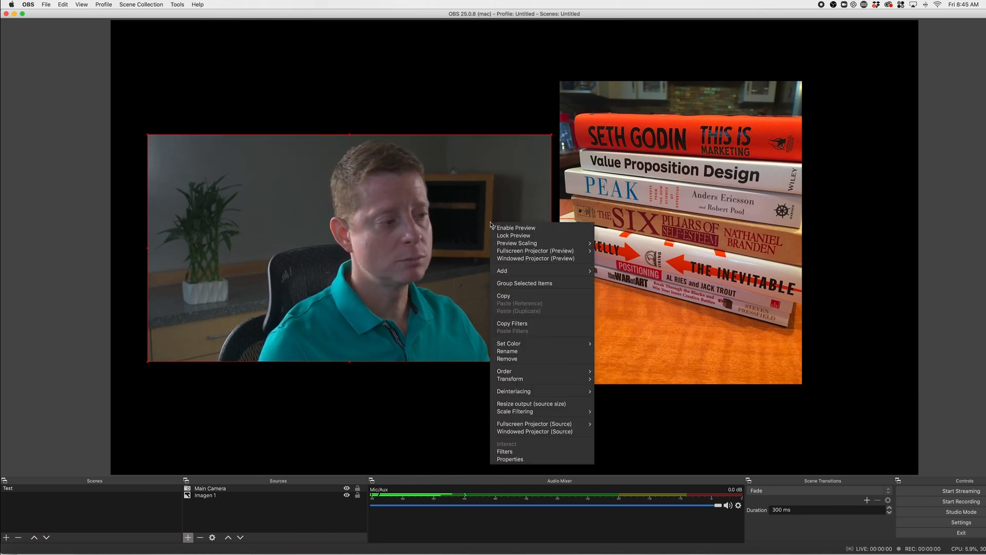
click(513, 452)
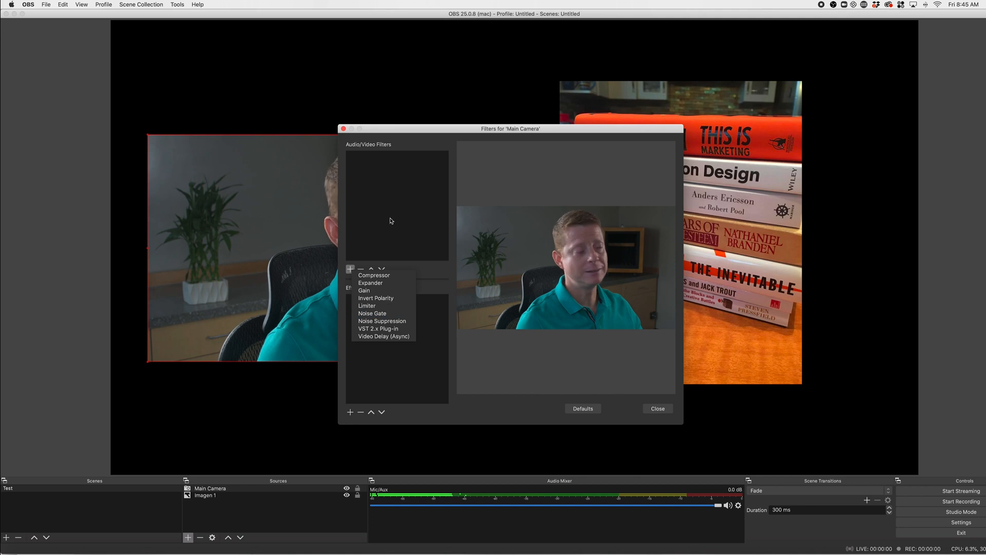
click(395, 383)
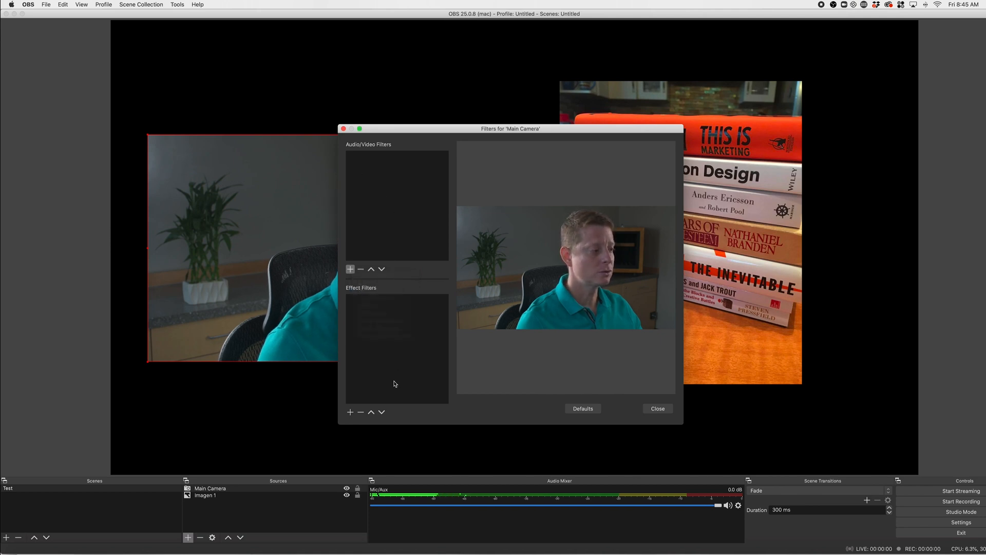
click(350, 412)
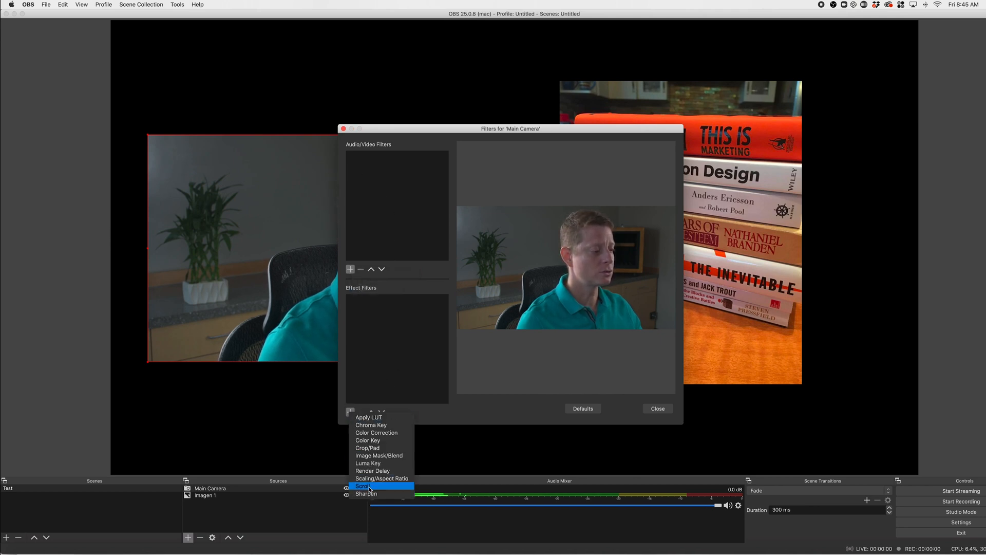
click(393, 350)
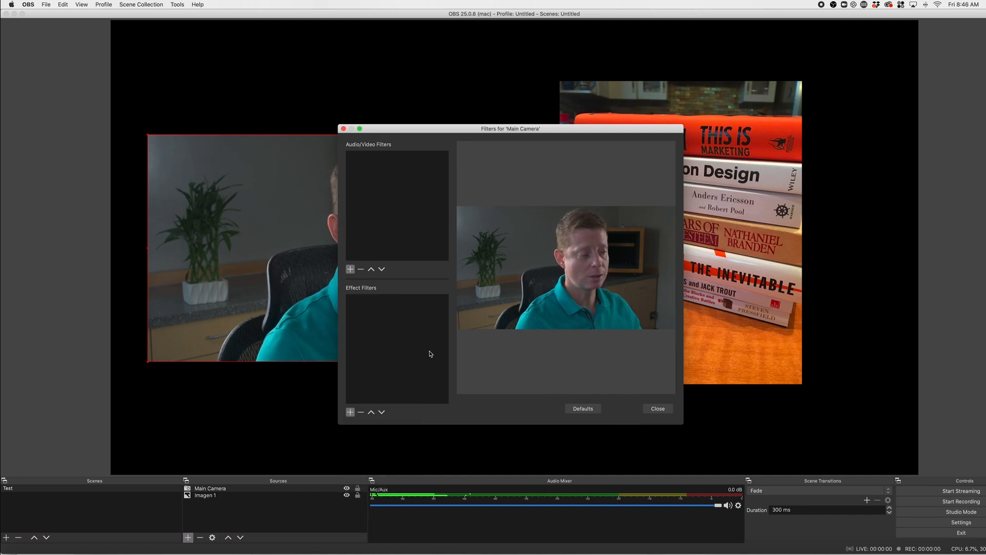
click(658, 409)
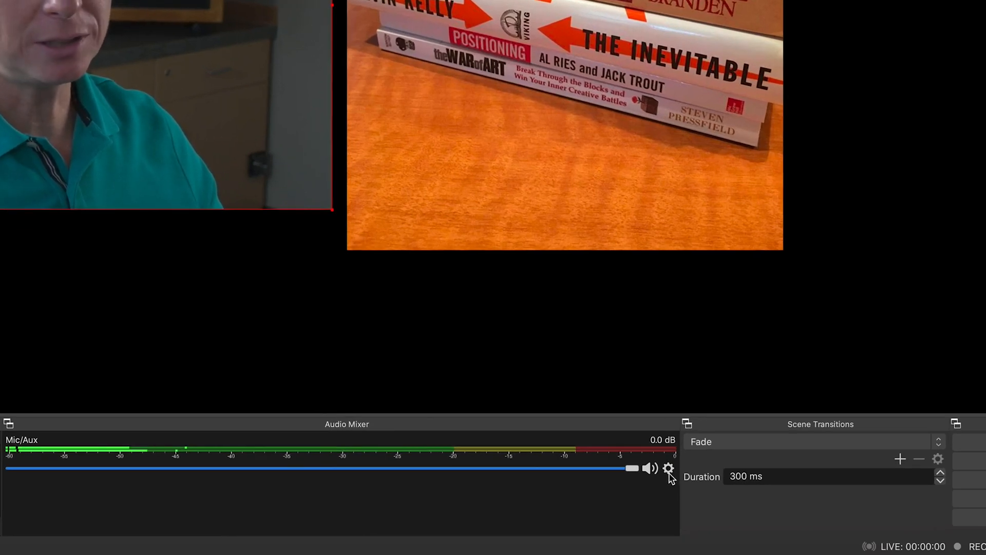
- Examine the audio filter types available for the Mic/Aux input, adding none, and close its filter settings
click(668, 468)
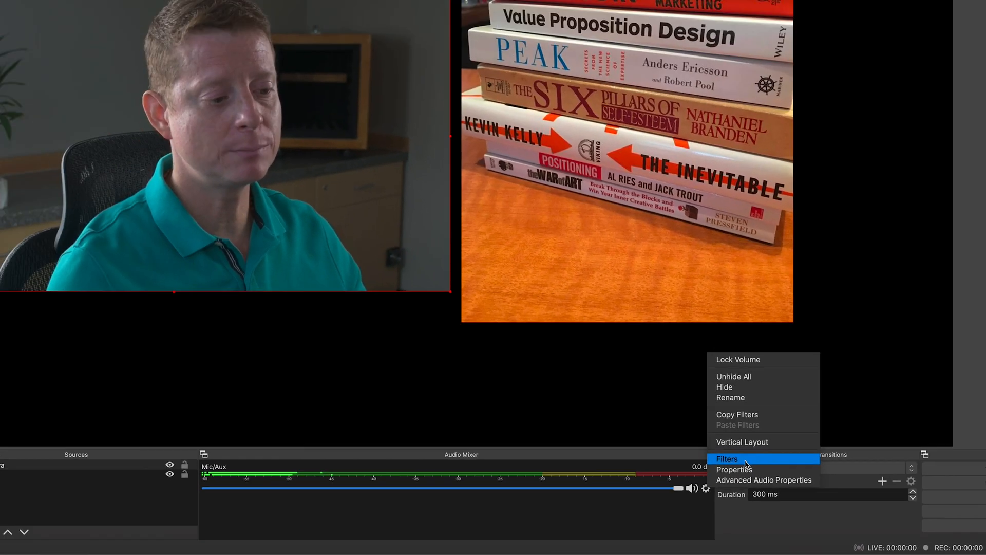
click(745, 460)
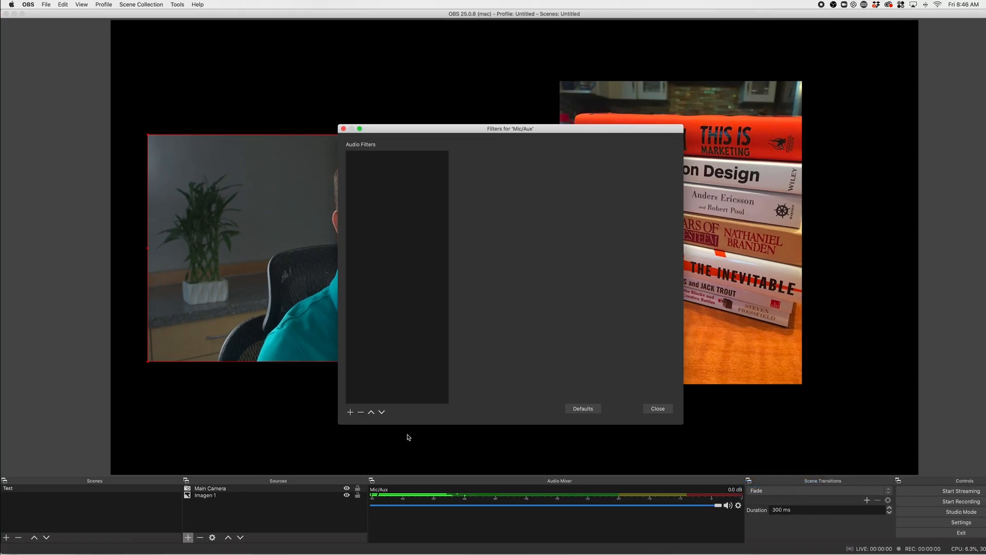
click(350, 412)
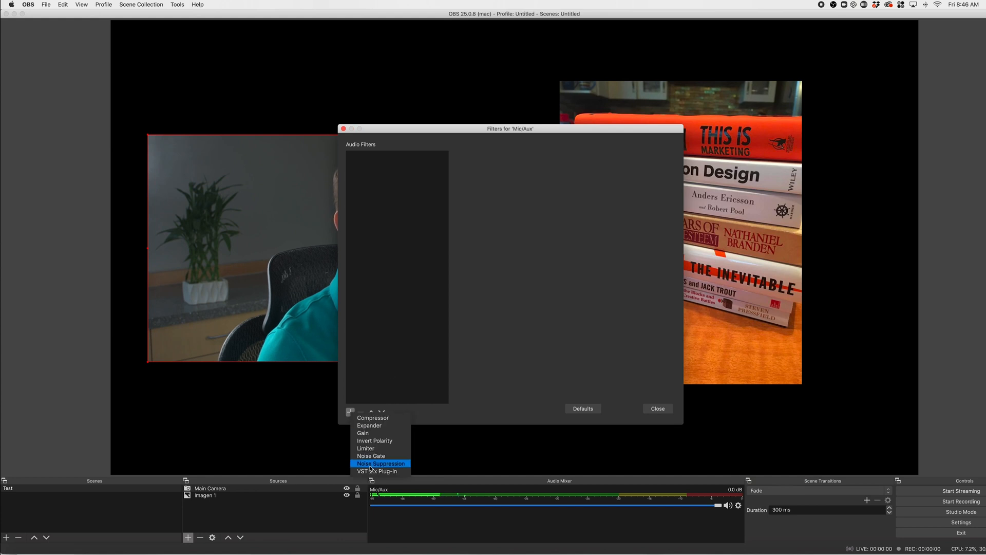
click(656, 408)
click(656, 409)
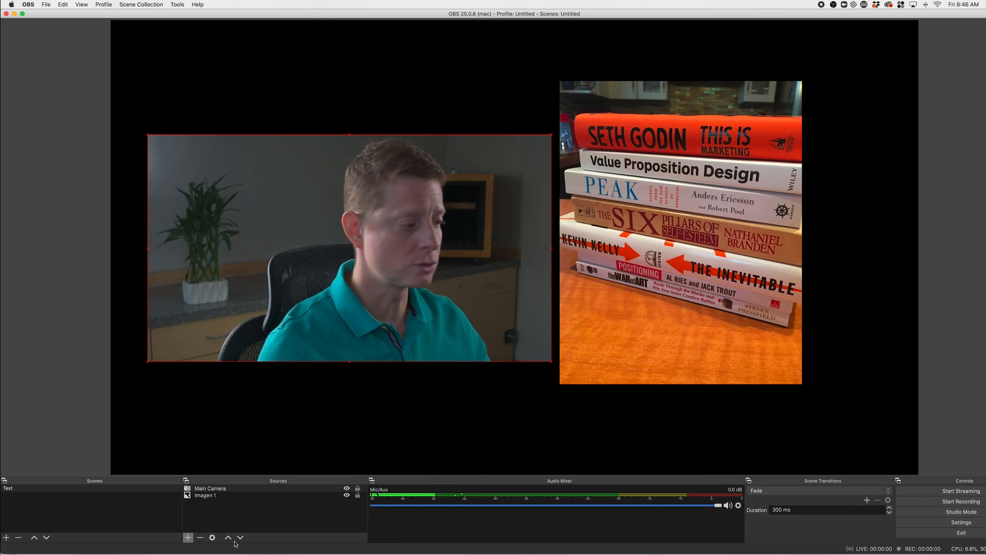
- Inspect the properties of the Imagen 1 source and cancel without changing them
click(226, 488)
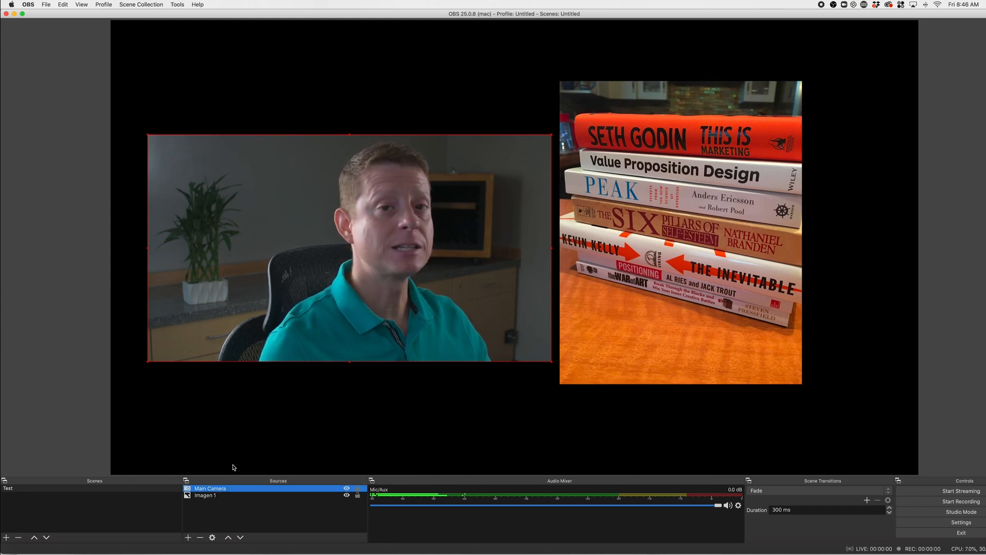
click(204, 496)
click(212, 538)
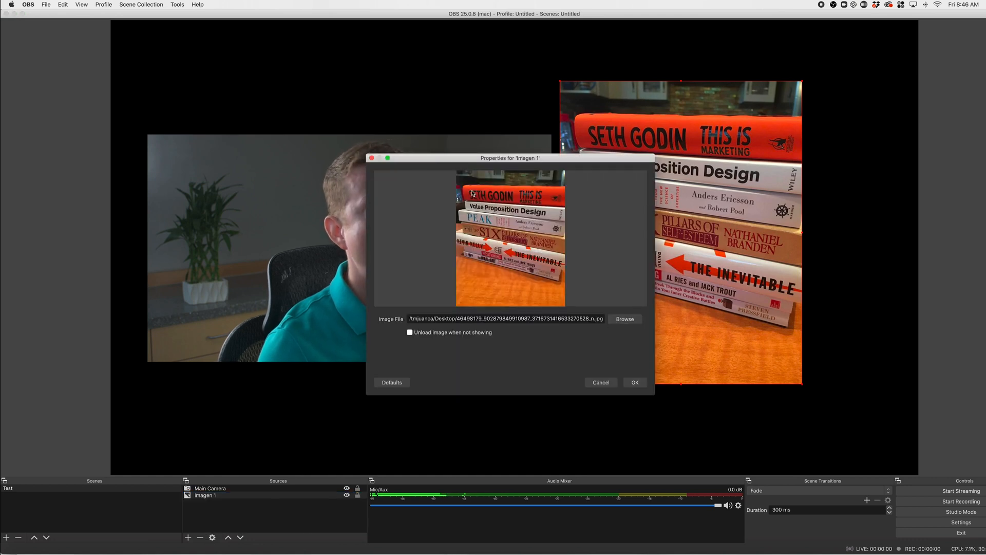
click(599, 383)
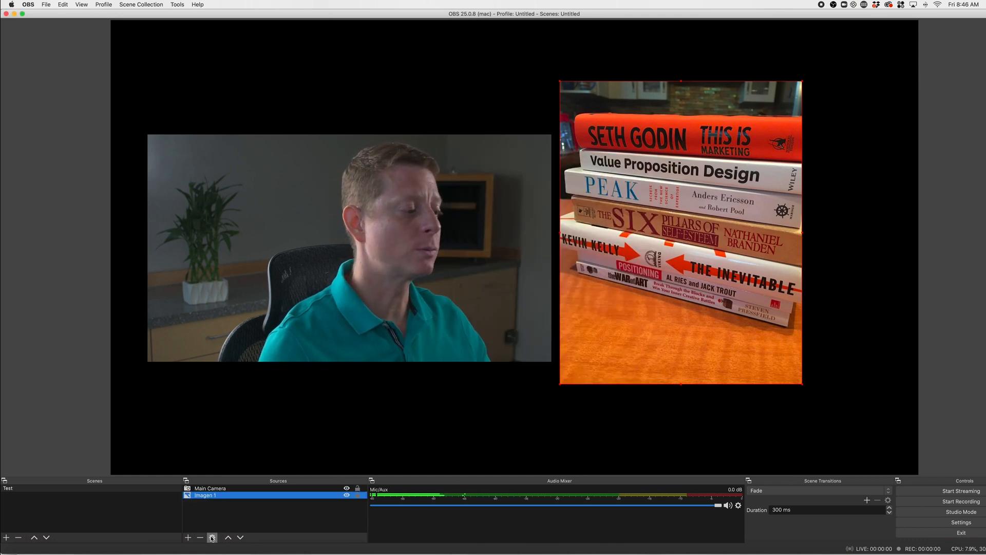
- View the Main Camera's filters from the source list and close them without adding any
right_click(210, 488)
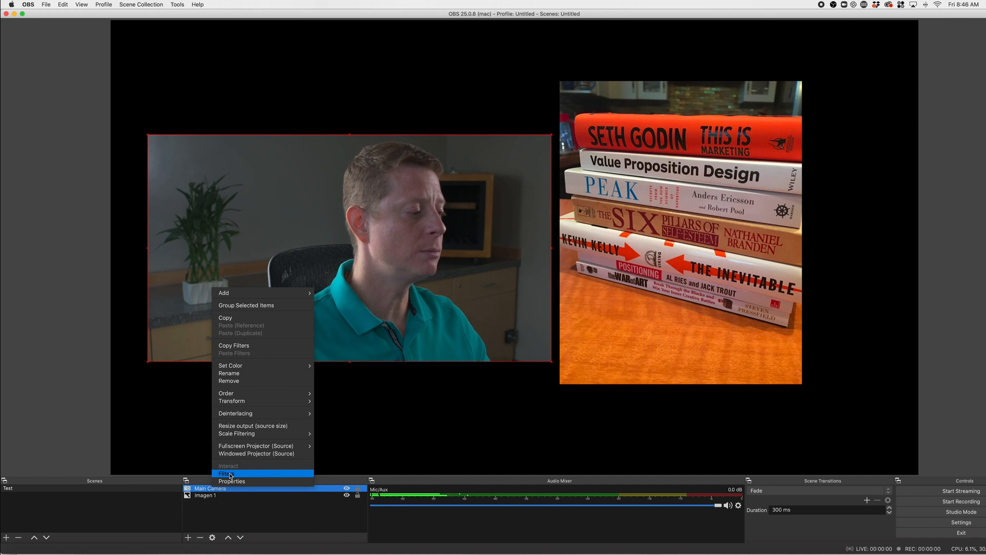
click(229, 474)
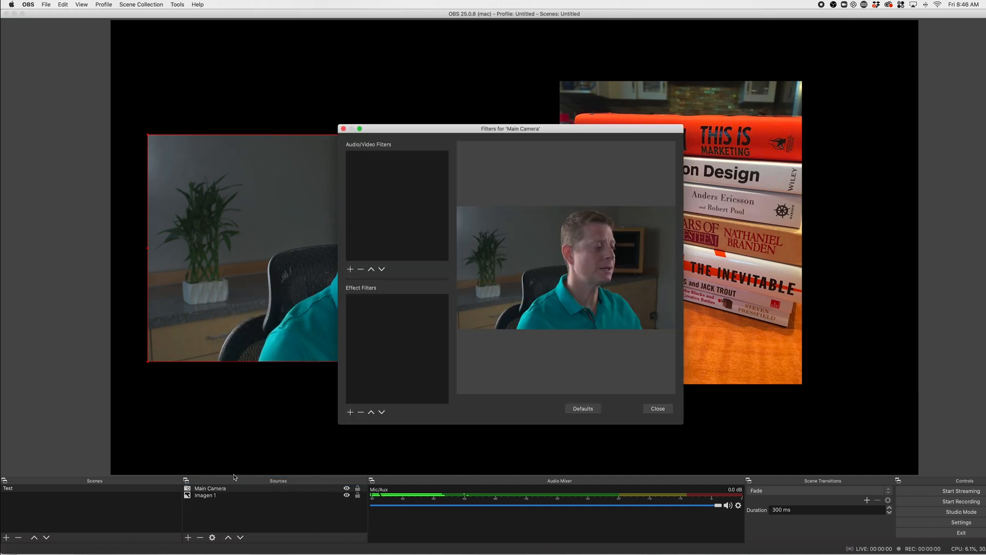
click(653, 409)
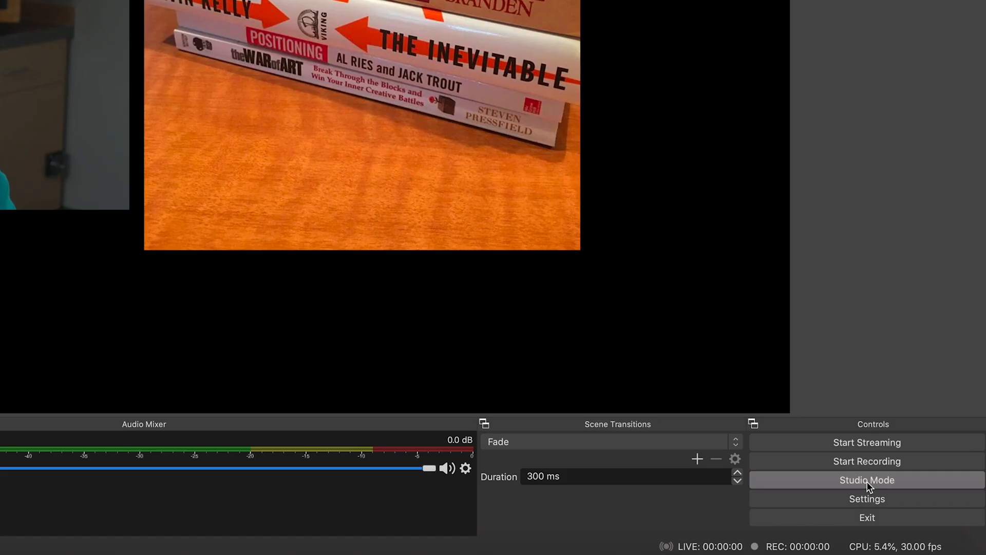
- Turn on Studio Mode and shift the camera and the book image to new positions within the preview
click(867, 480)
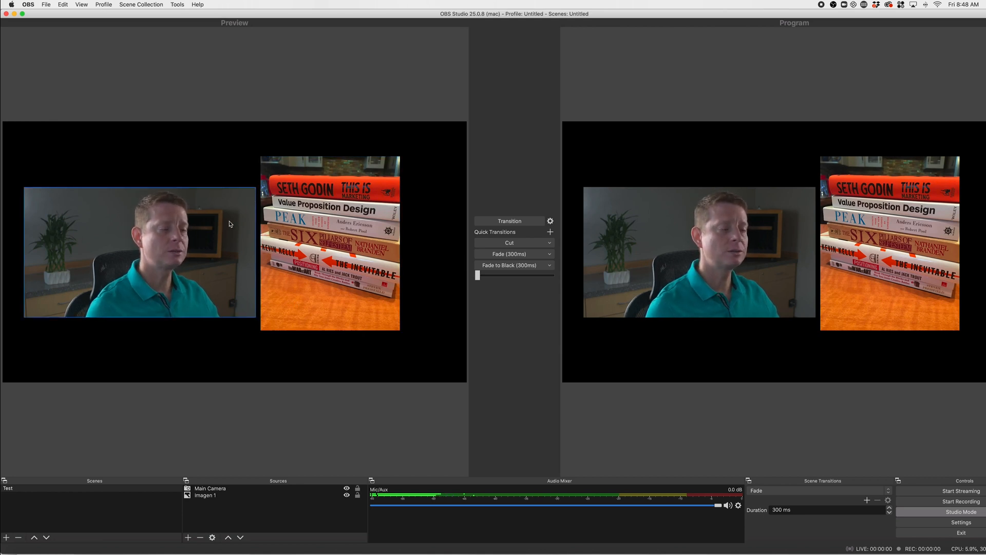
drag(225, 231, 212, 193)
drag(303, 236, 339, 264)
drag(145, 233, 171, 237)
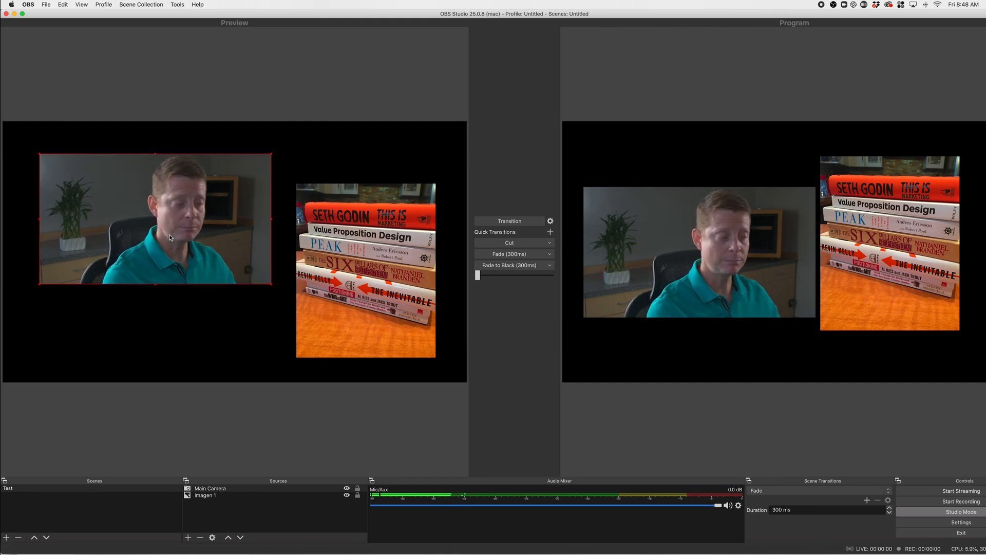
drag(254, 250, 255, 284)
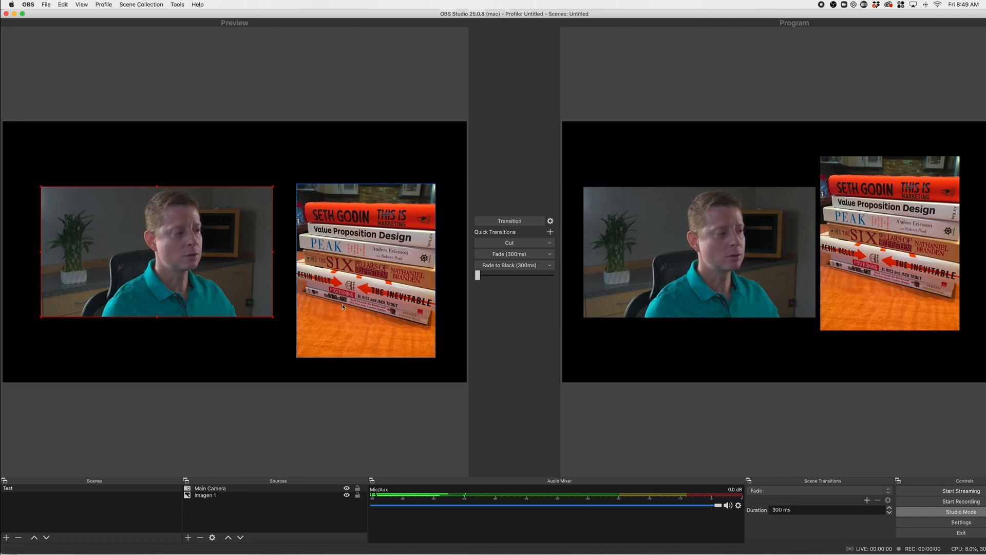
- Stack the camera above the book image in the preview and transition that layout to the program output
drag(233, 276, 334, 224)
drag(355, 315, 248, 321)
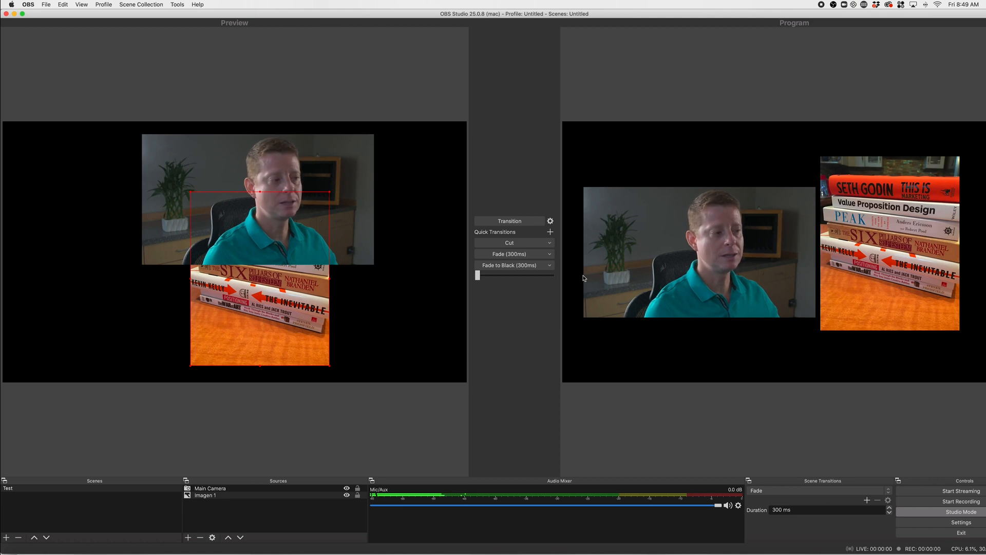
click(506, 222)
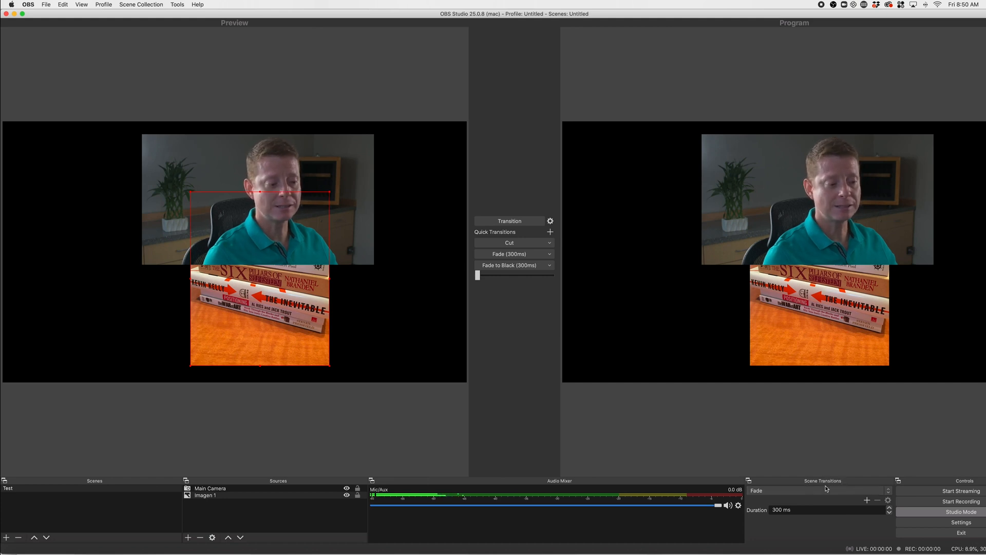
- Add a Swipe scene transition with its default name, preview its animation, and accept its properties with direction Left
click(798, 492)
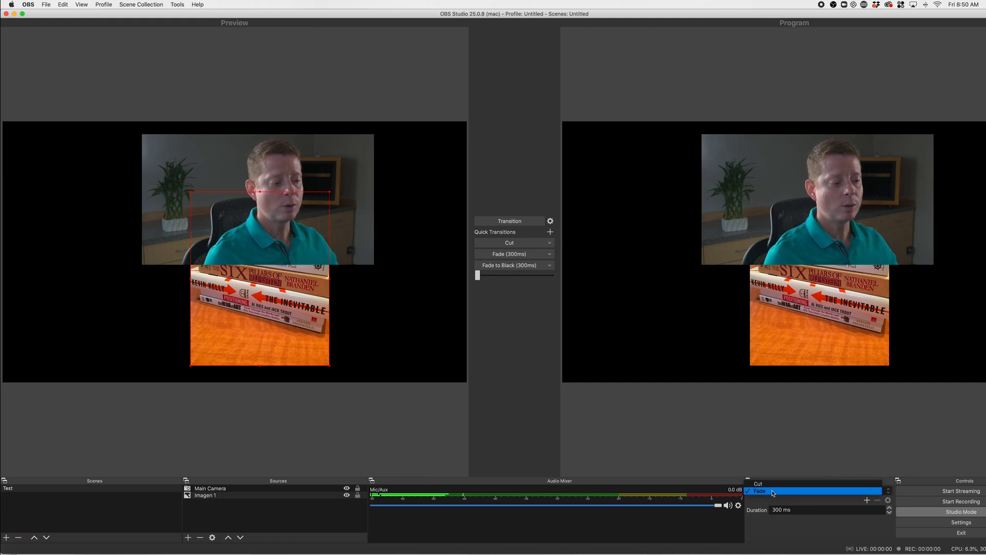
click(882, 490)
click(866, 500)
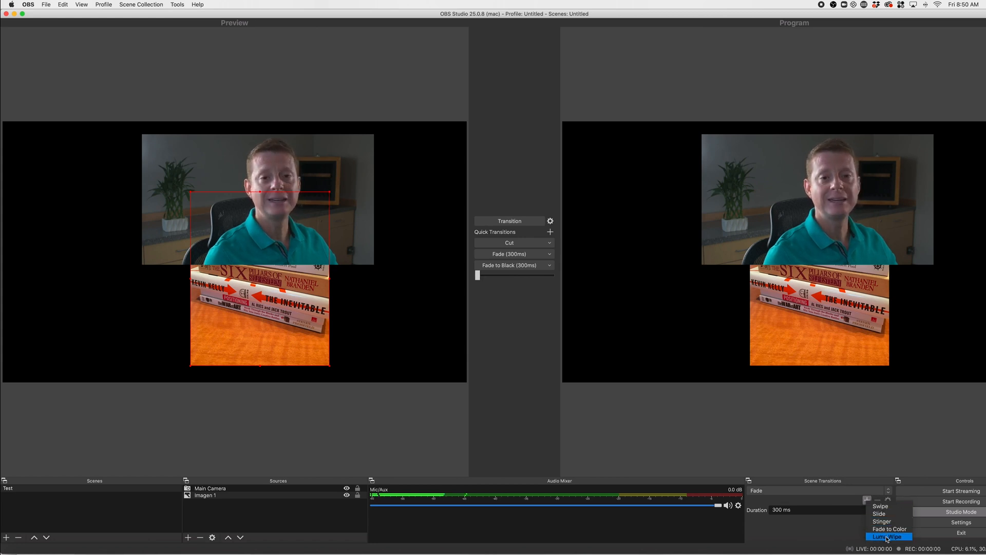
click(892, 507)
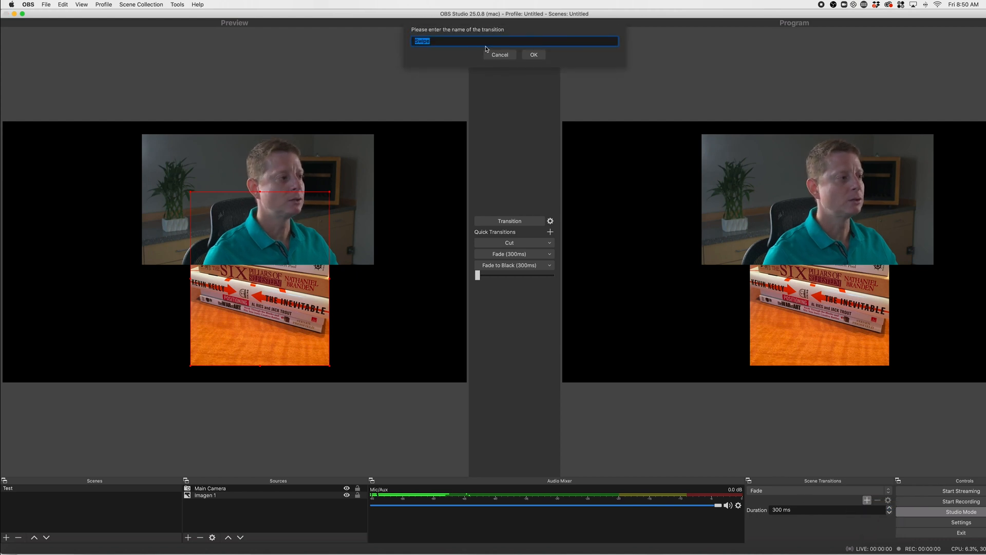
click(534, 55)
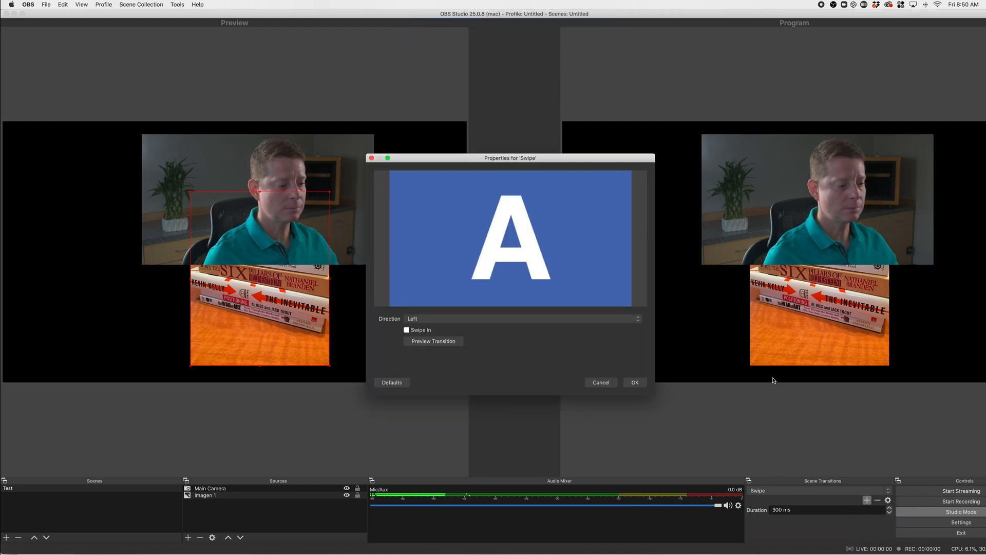
click(439, 342)
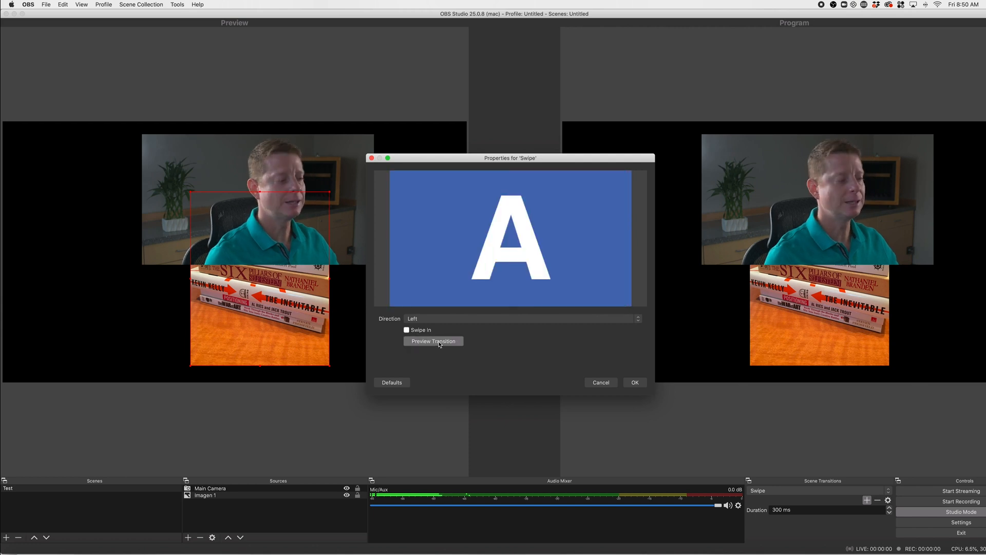
click(439, 342)
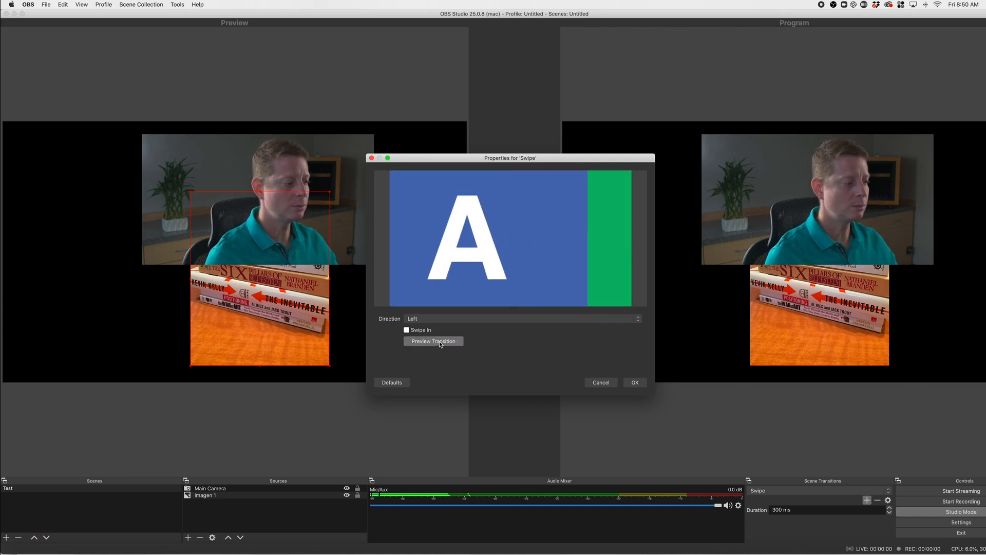
click(441, 342)
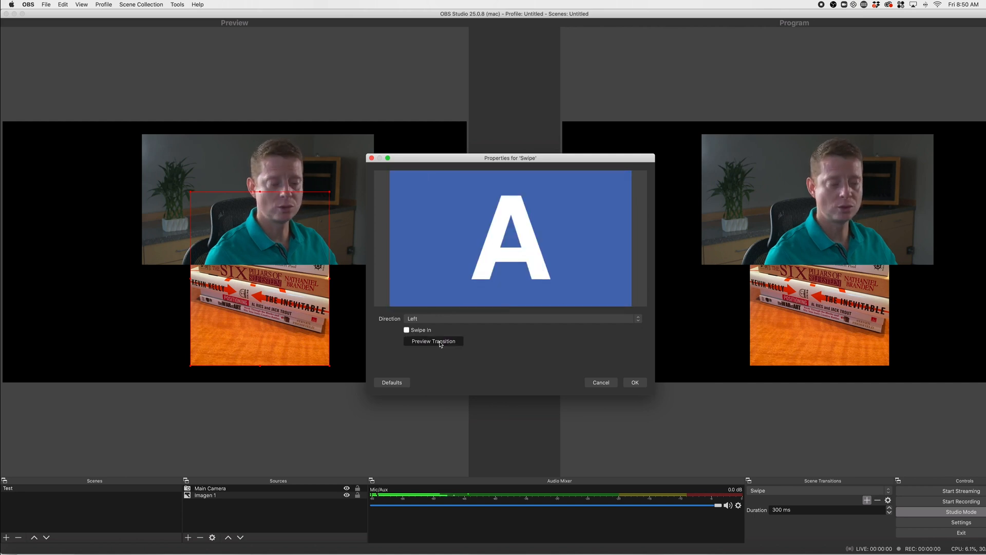
click(634, 383)
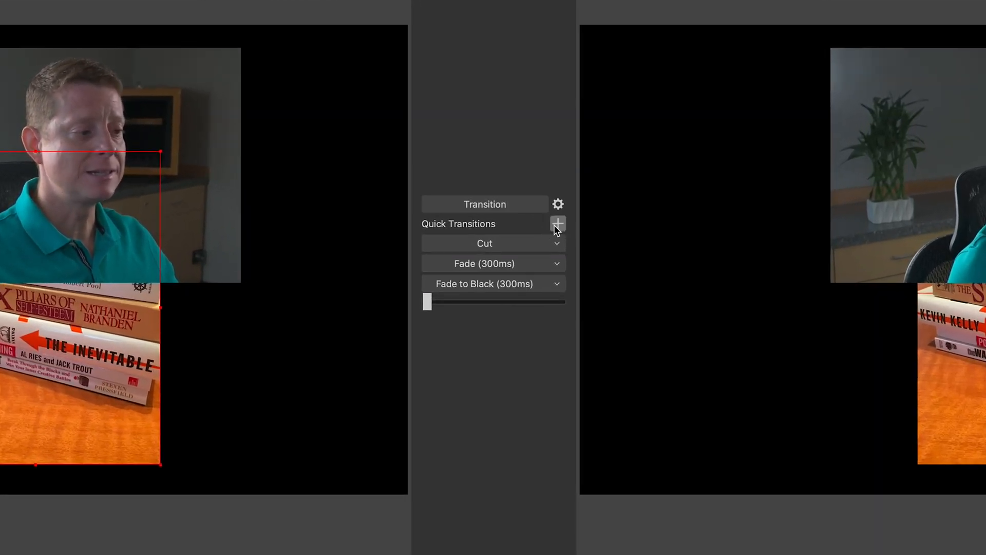
- Add Swipe at 300 ms to the quick transitions
click(558, 224)
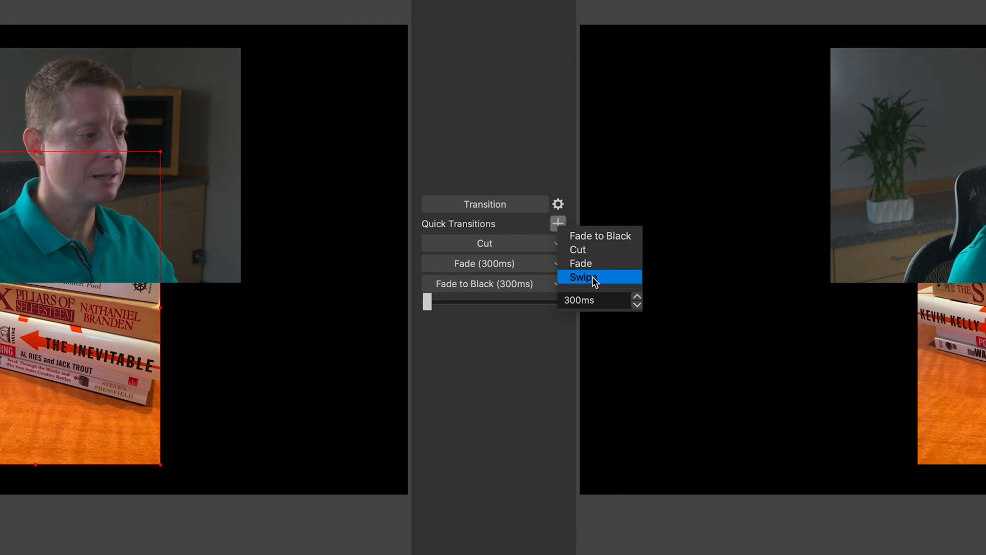
click(592, 276)
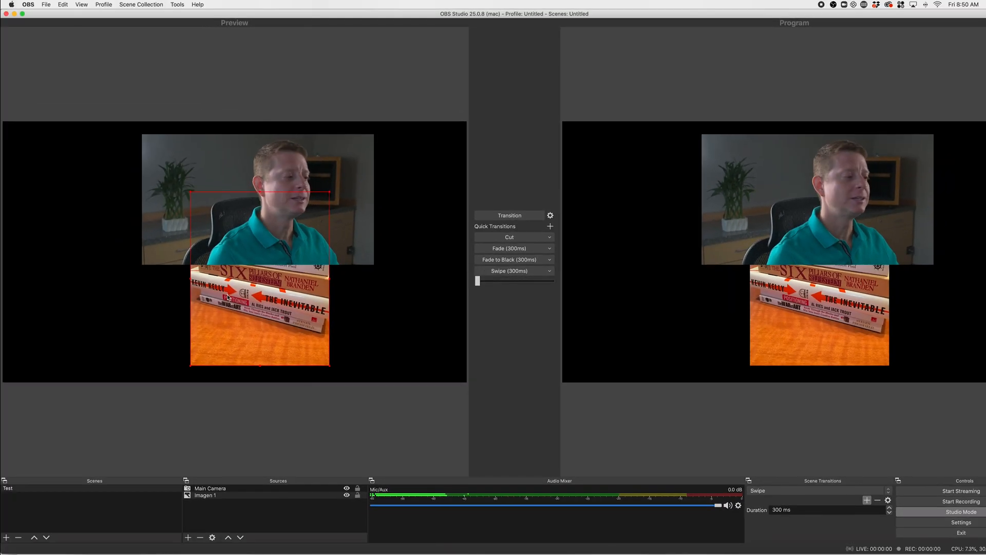
- Place the camera to the left of the book image in the preview and send the layout to the program with Swipe
drag(261, 311, 344, 305)
drag(324, 257, 211, 310)
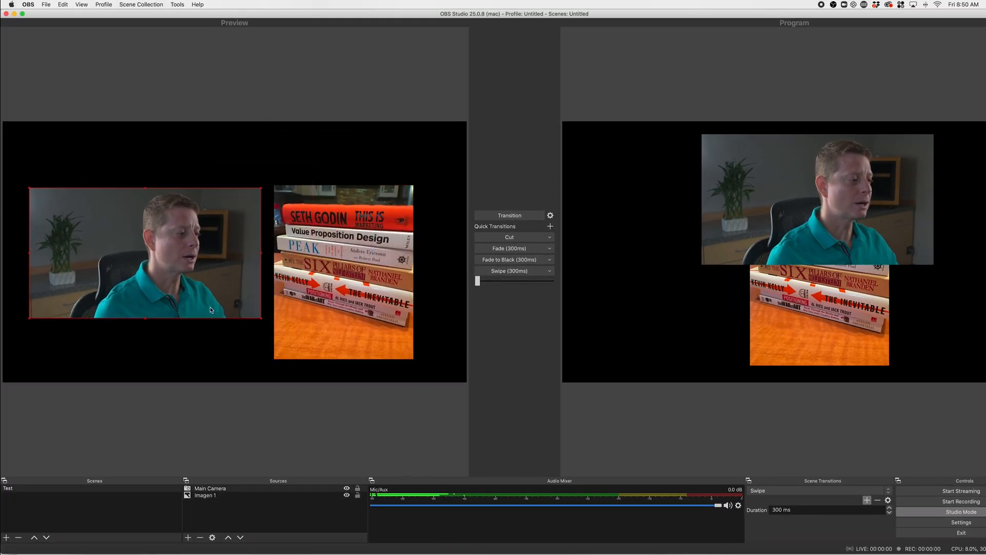
click(513, 272)
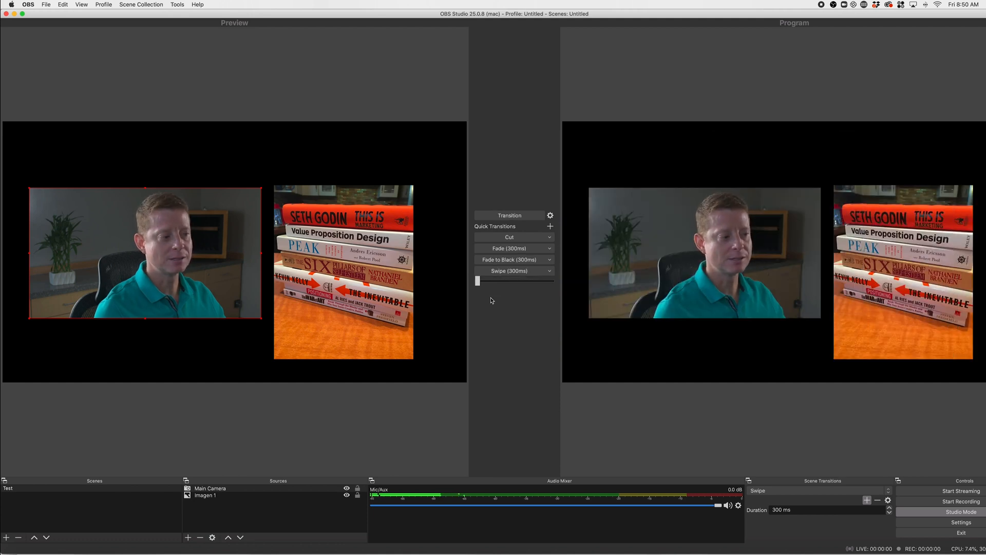
click(504, 274)
click(503, 274)
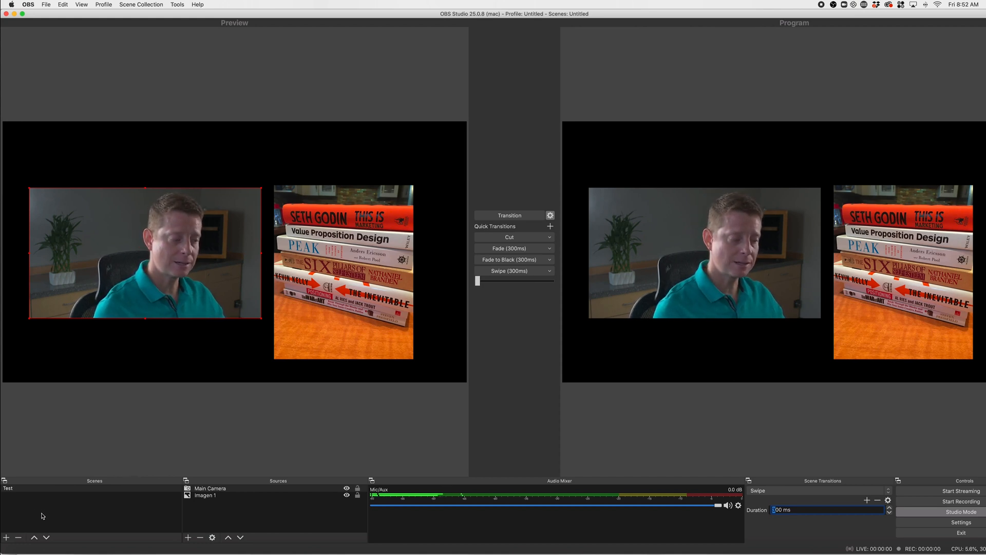
- Move the book image and the camera slightly up and right in the preview, and transition the layout to the program
drag(321, 282, 332, 256)
drag(247, 273, 251, 260)
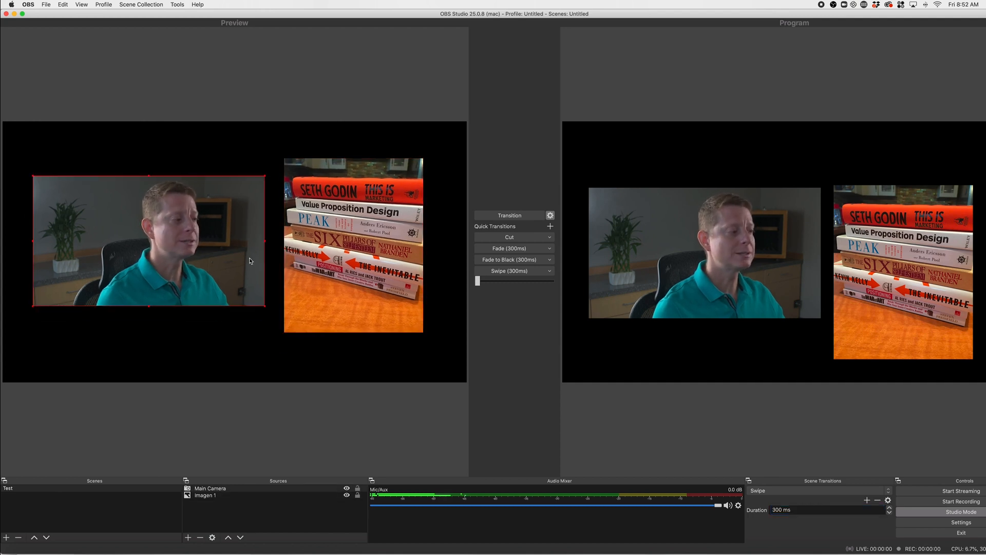
click(497, 215)
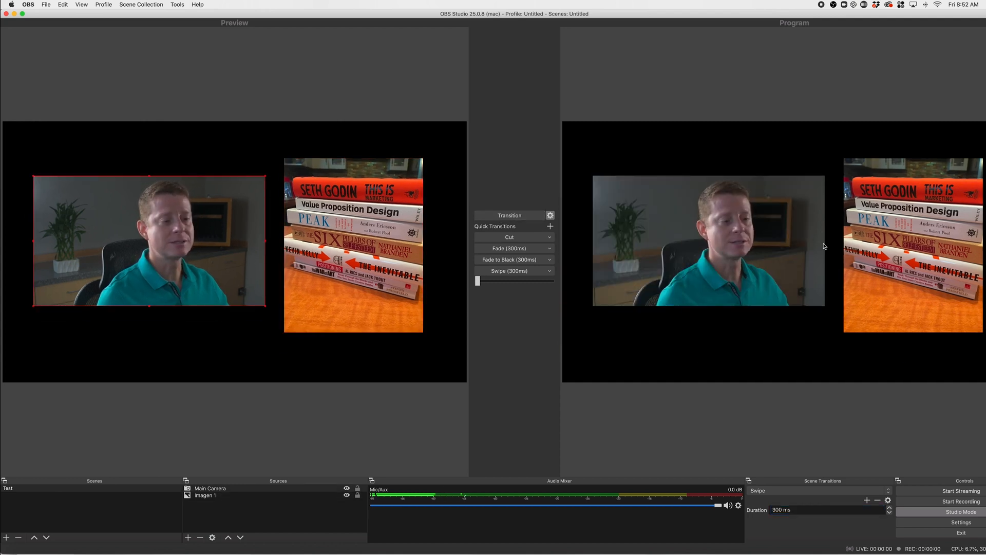